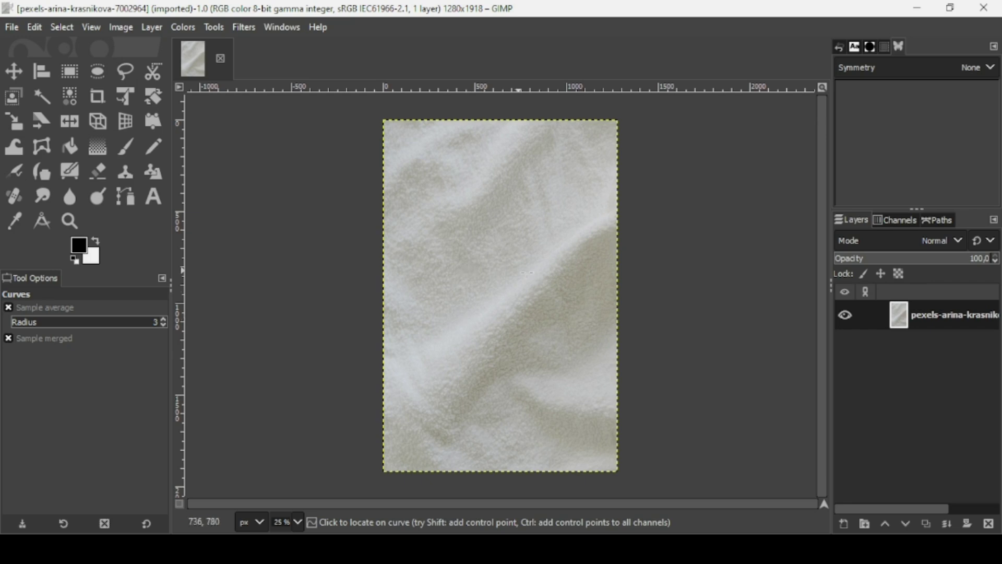
Step: Rotate the whole fabric image 90° clockwise
click(120, 31)
mouse_move(168, 149)
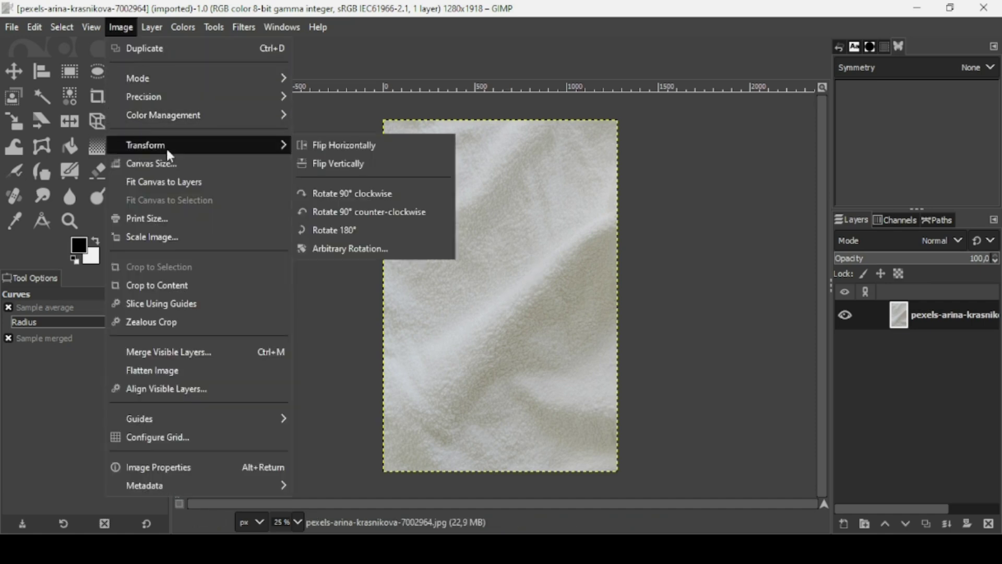
click(373, 197)
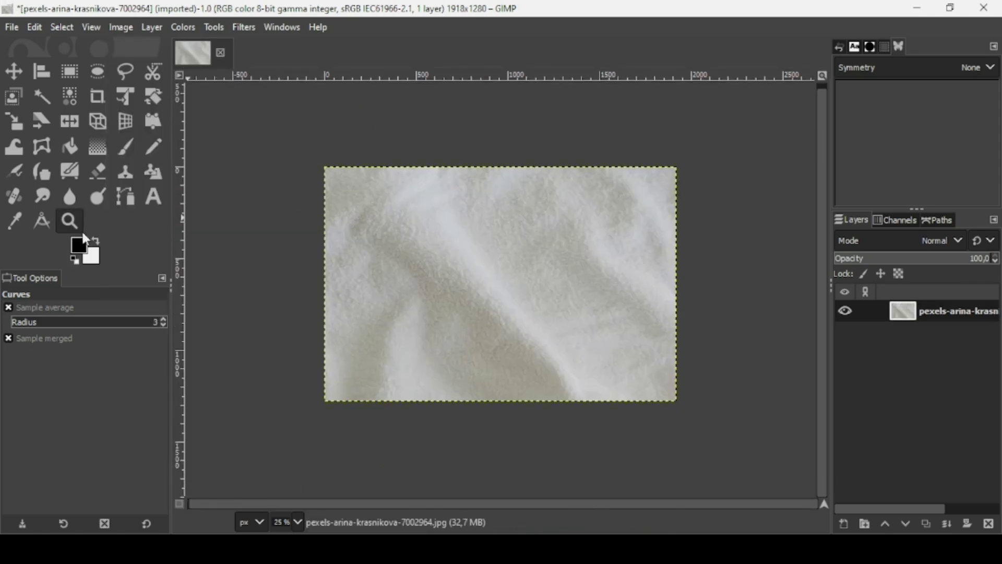
Step: Set the foreground colour to the blue 265cbc
click(80, 251)
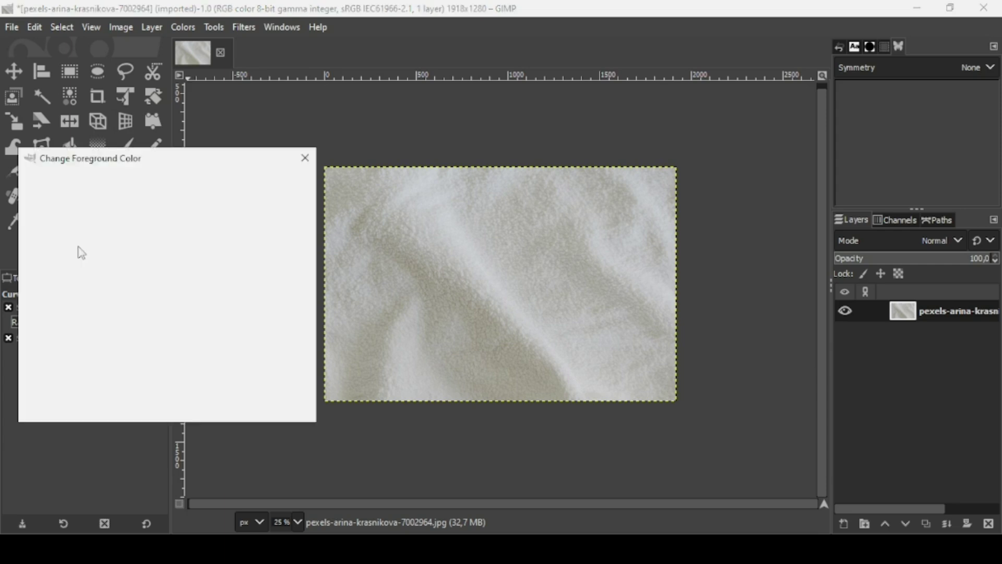
click(117, 249)
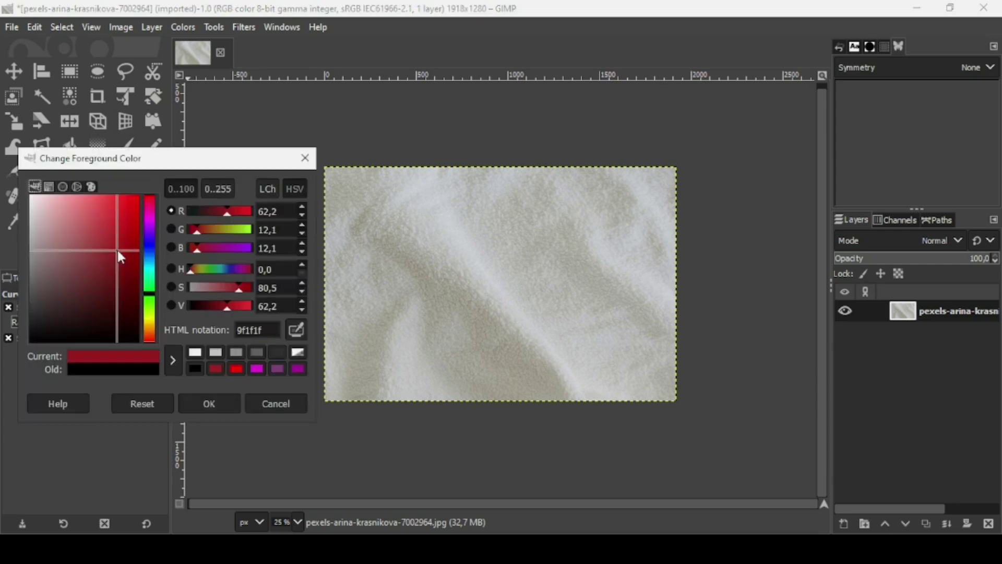
click(148, 248)
drag(121, 245, 117, 233)
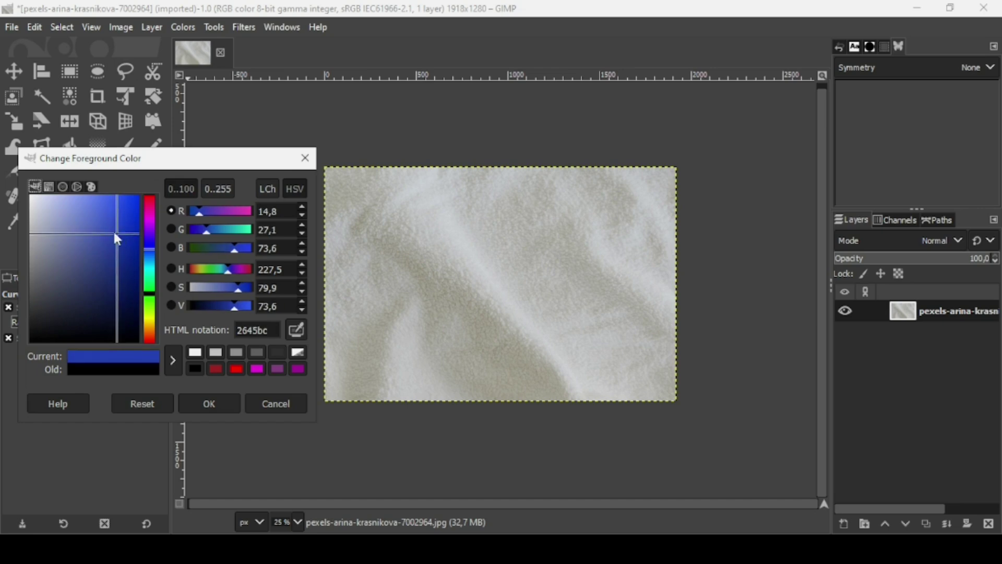
click(149, 257)
drag(150, 263, 150, 252)
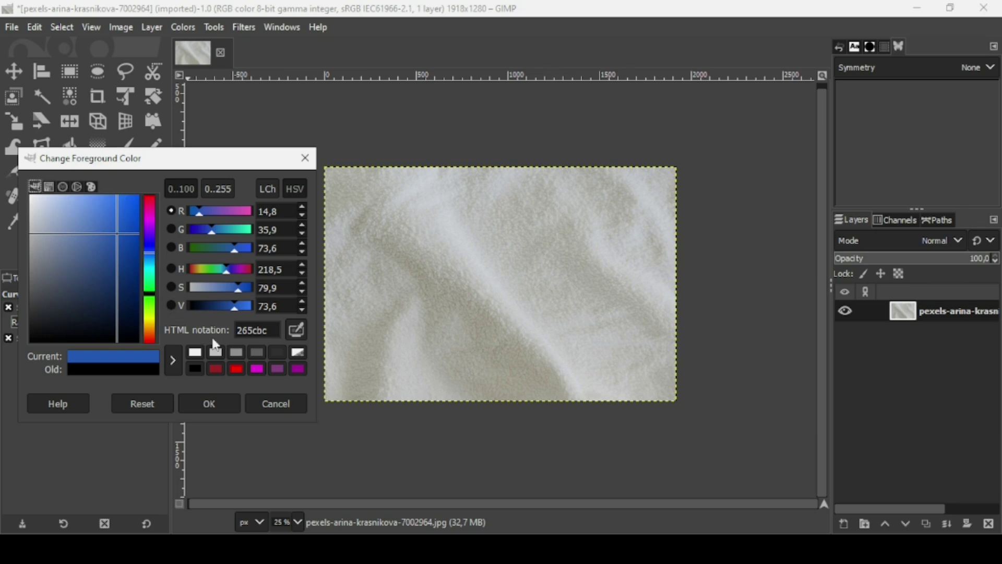
click(232, 406)
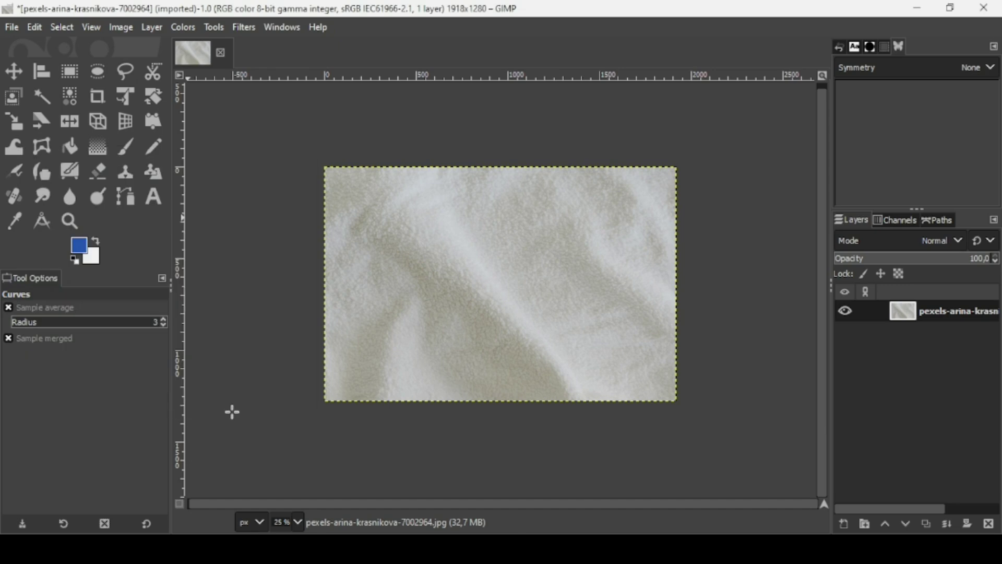
Step: Add the text "Displace" over the fabric photo with the Text tool
click(150, 205)
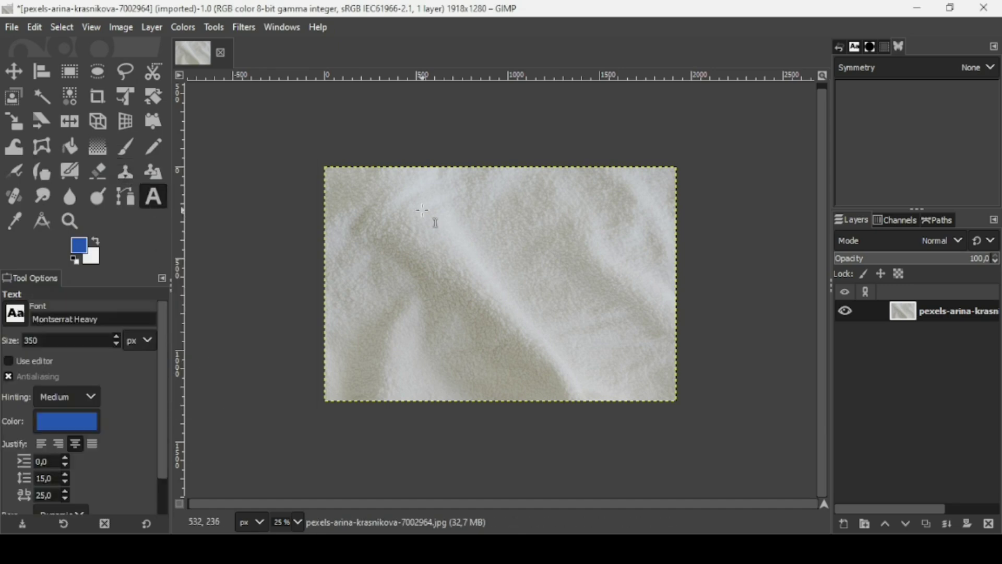
click(366, 238)
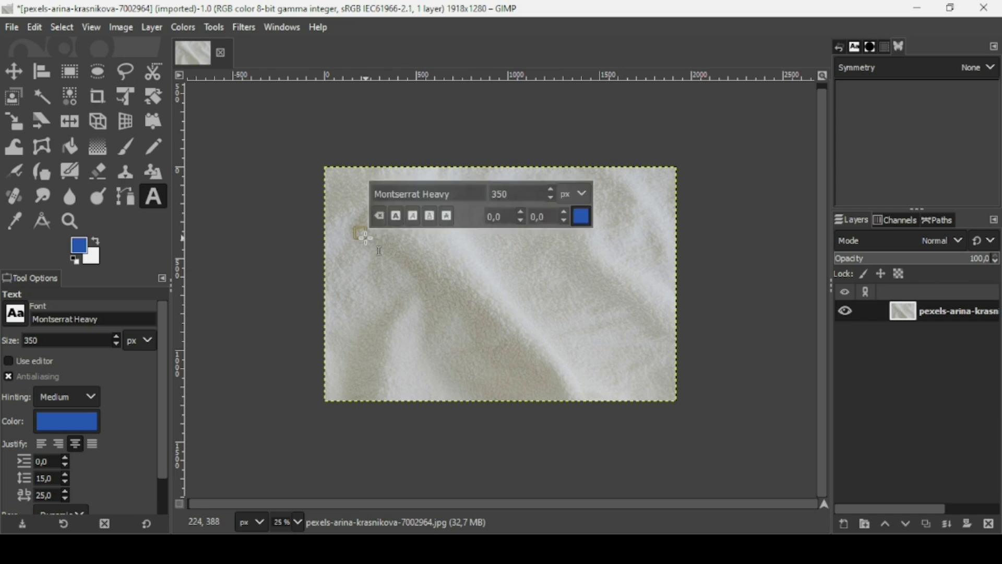
text(Displace)
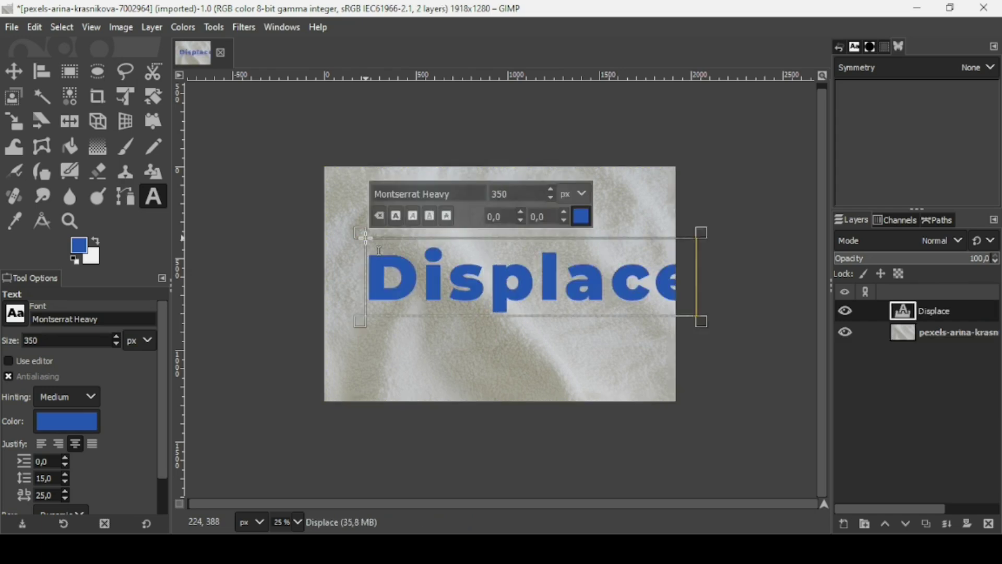
Step: Change the whole "Displace" text to the Lobster font at a size of 450 px
key(ctrl+a)
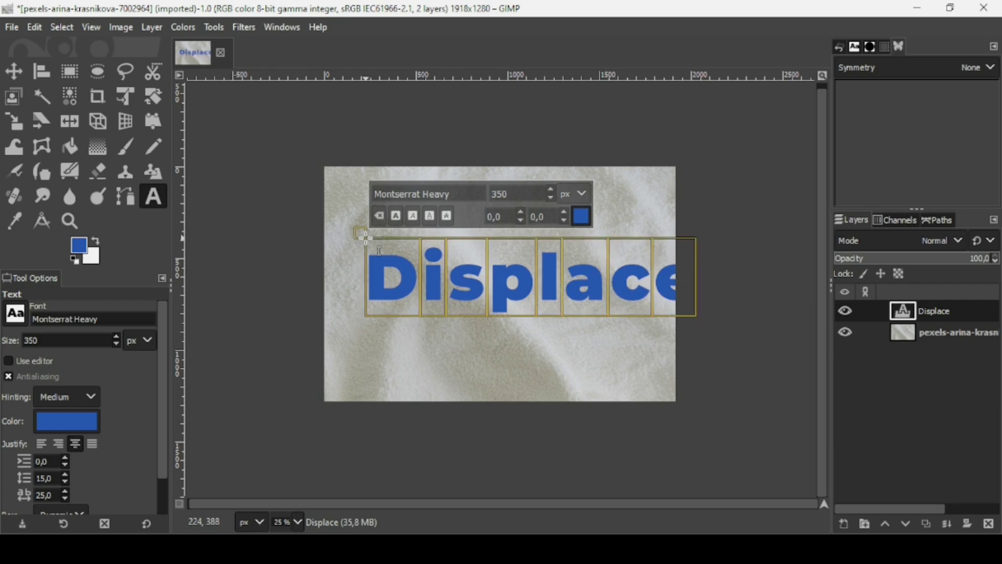
triple_click(441, 194)
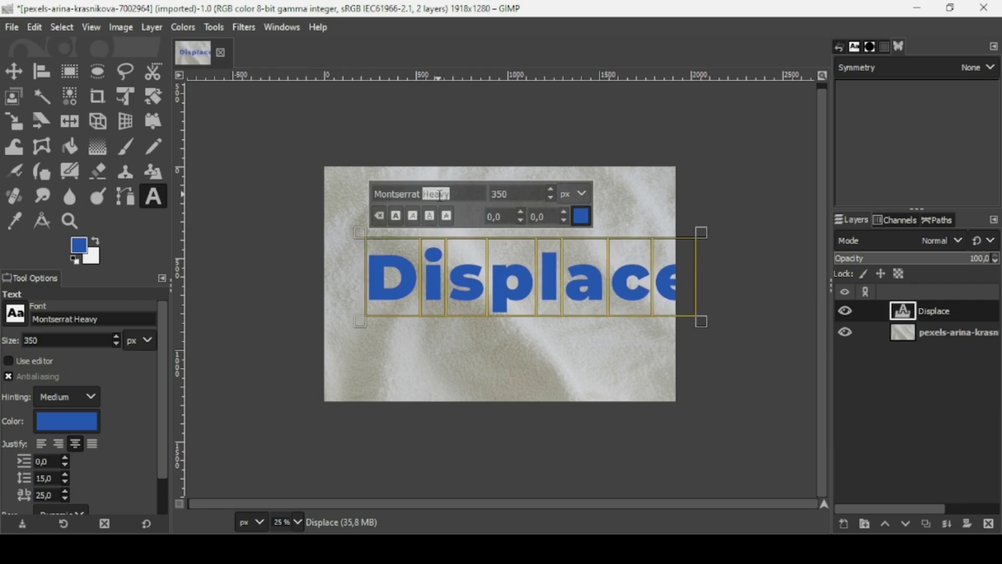
key(BackSpace)
text(lo)
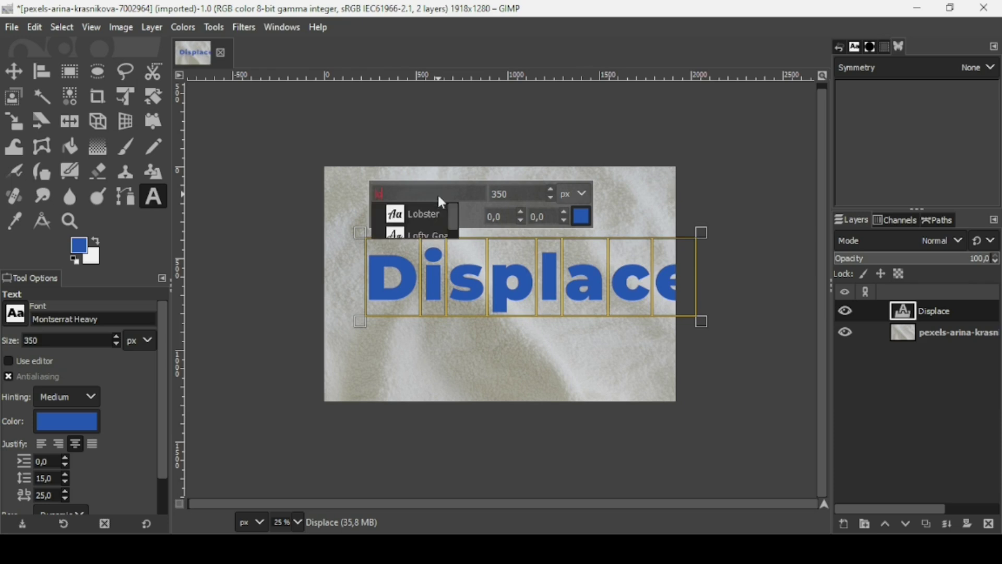
click(418, 211)
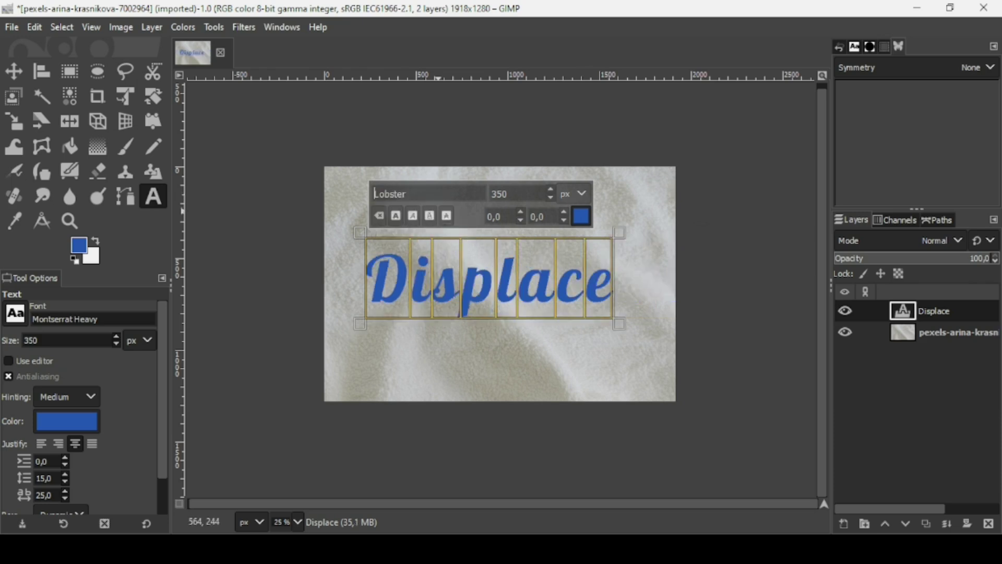
click(512, 194)
text(450)
key(Return)
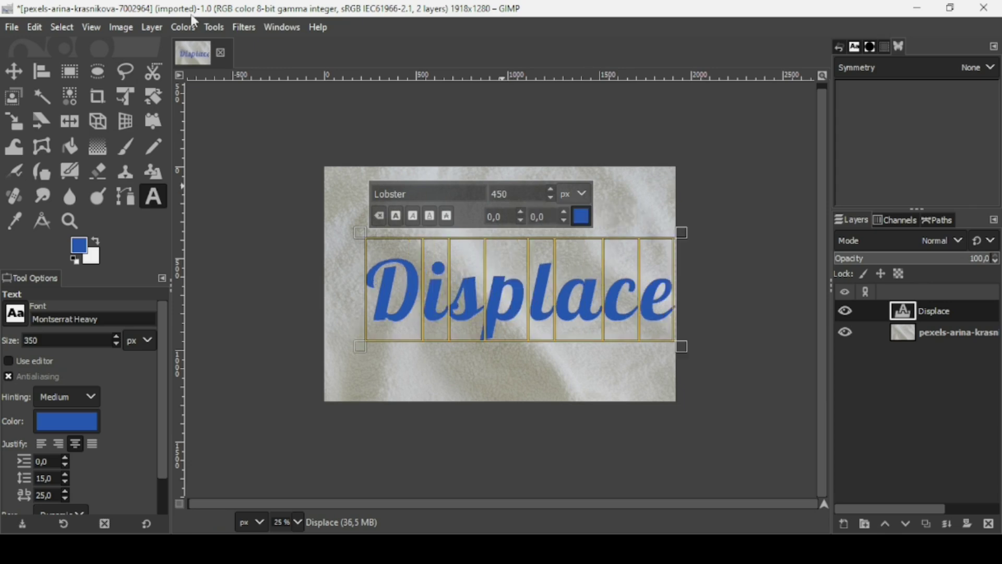
Step: Centre the text layer horizontally and vertically relative to the image
click(34, 69)
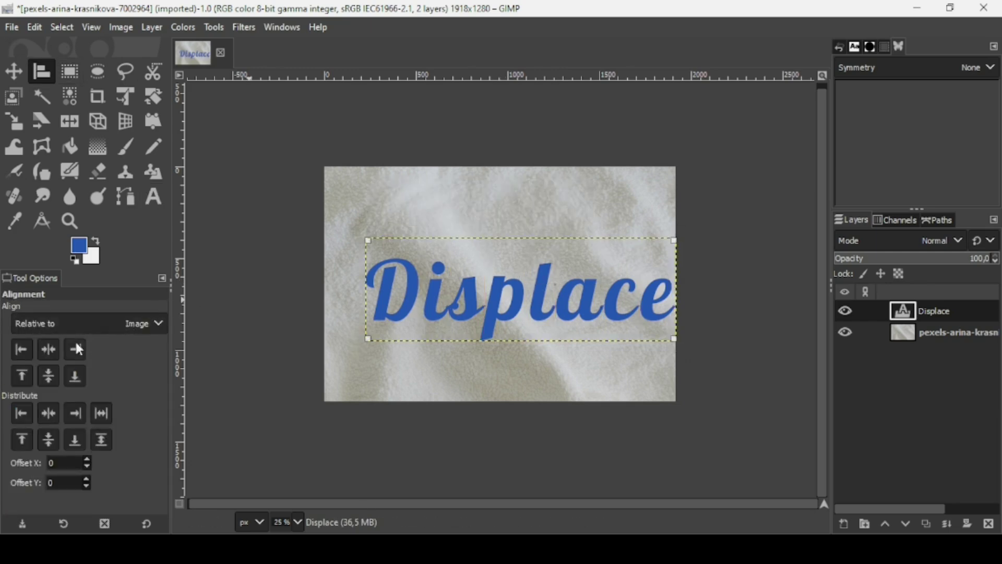
click(48, 349)
click(50, 373)
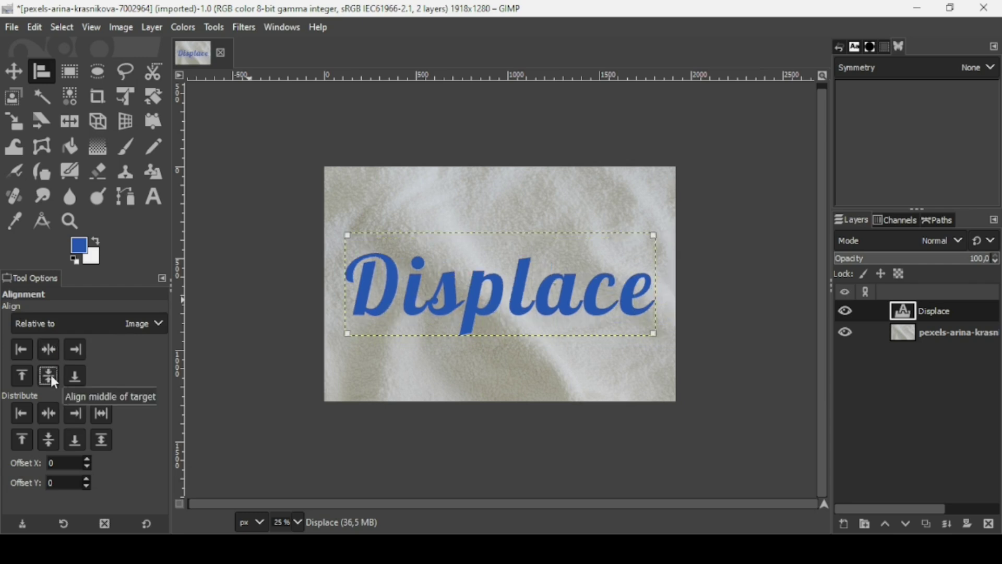
Step: Expand the Displace text layer to the image size and switch to the Move tool
right_click(902, 313)
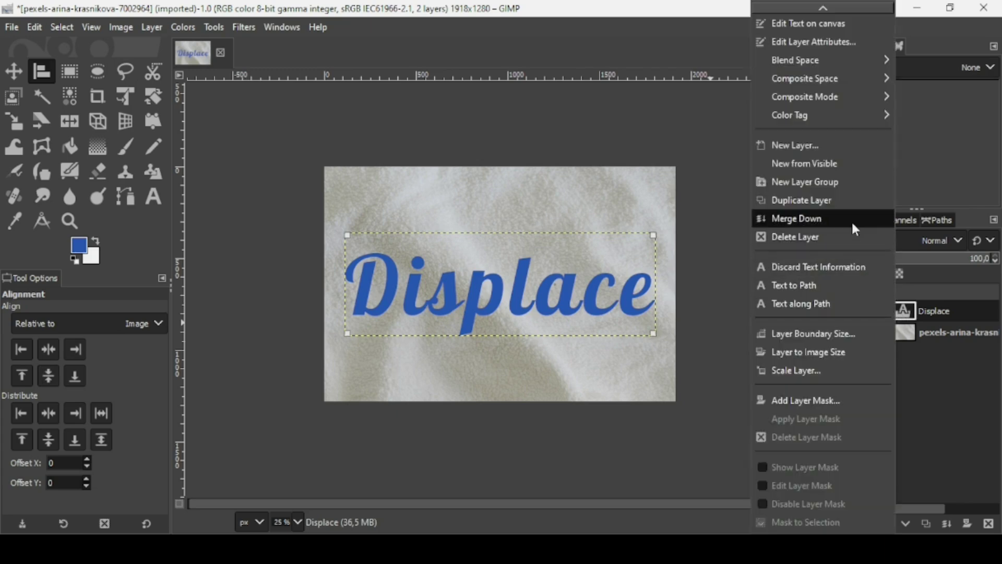
click(843, 355)
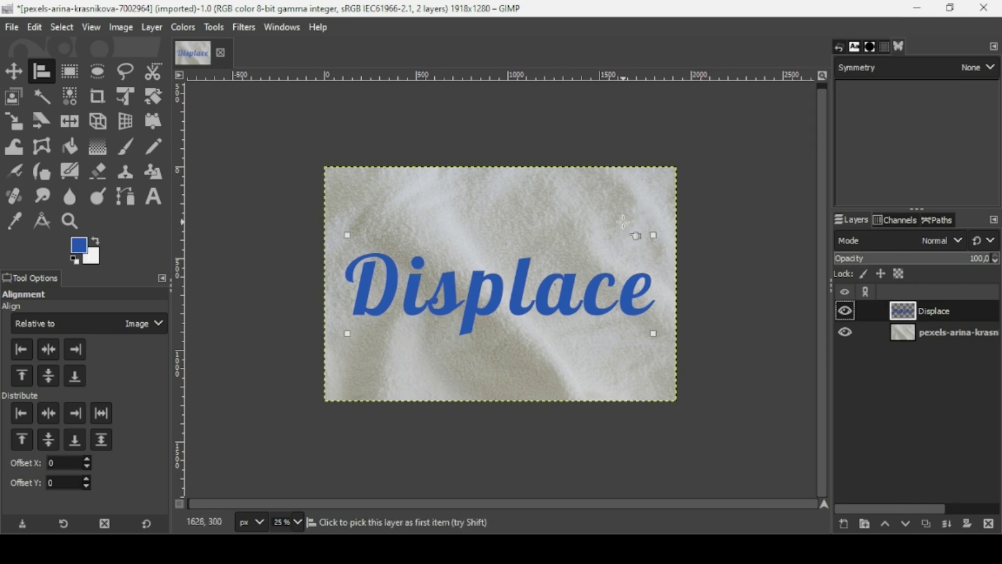
scroll(624, 222, up, 1)
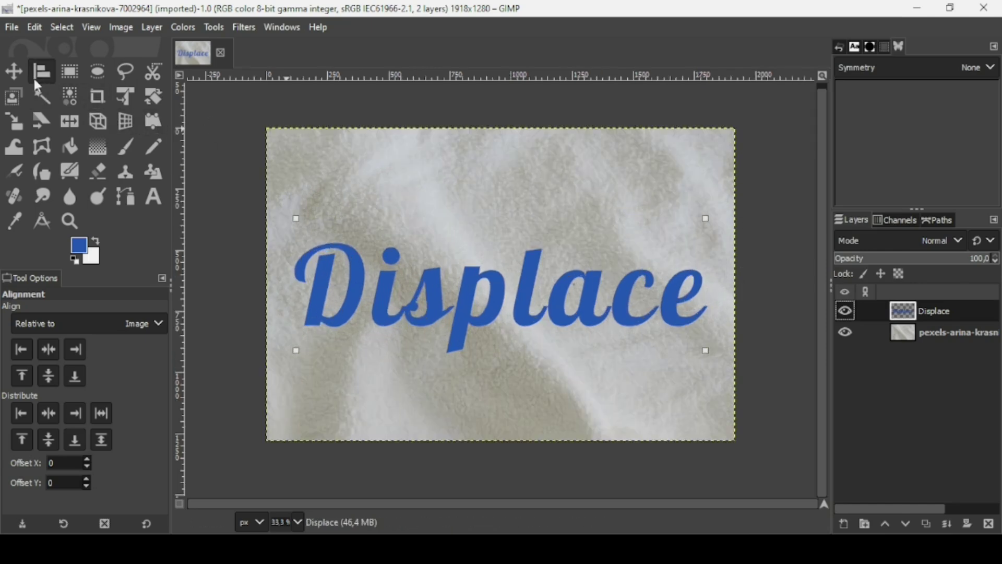
click(21, 74)
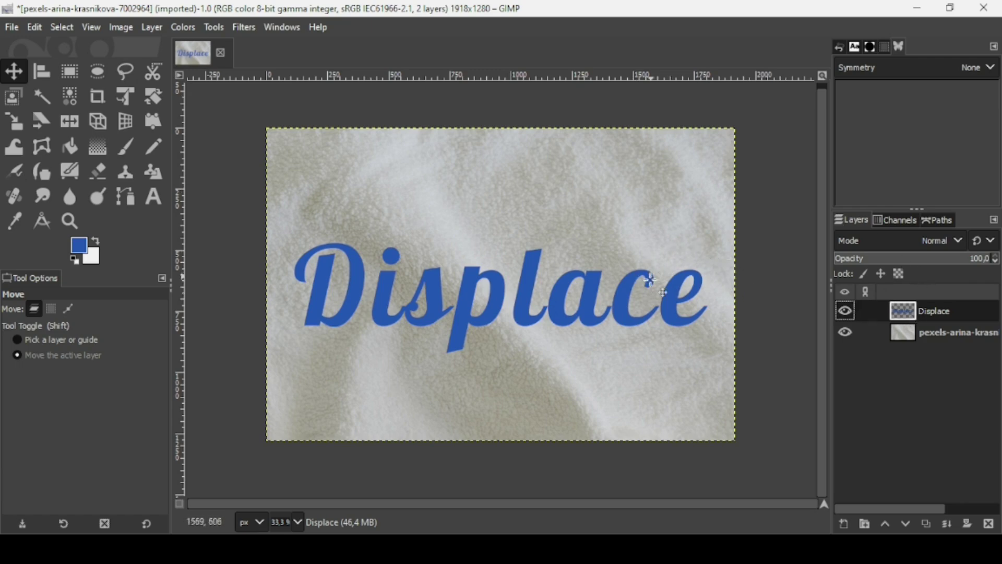
Step: Start the Displace map filter on the text layer and choose the fabric photo layer as its Aux Input
click(249, 29)
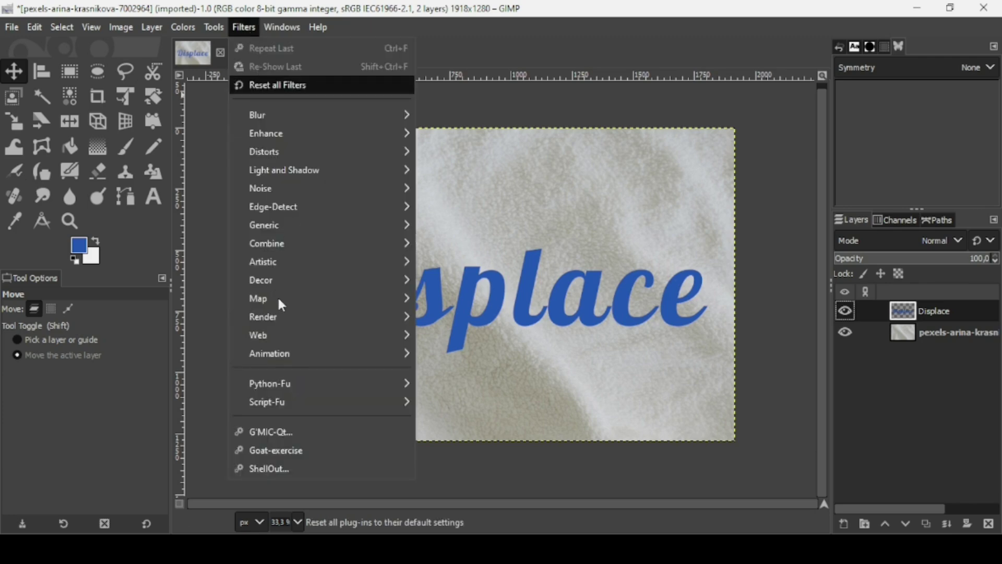
mouse_move(281, 299)
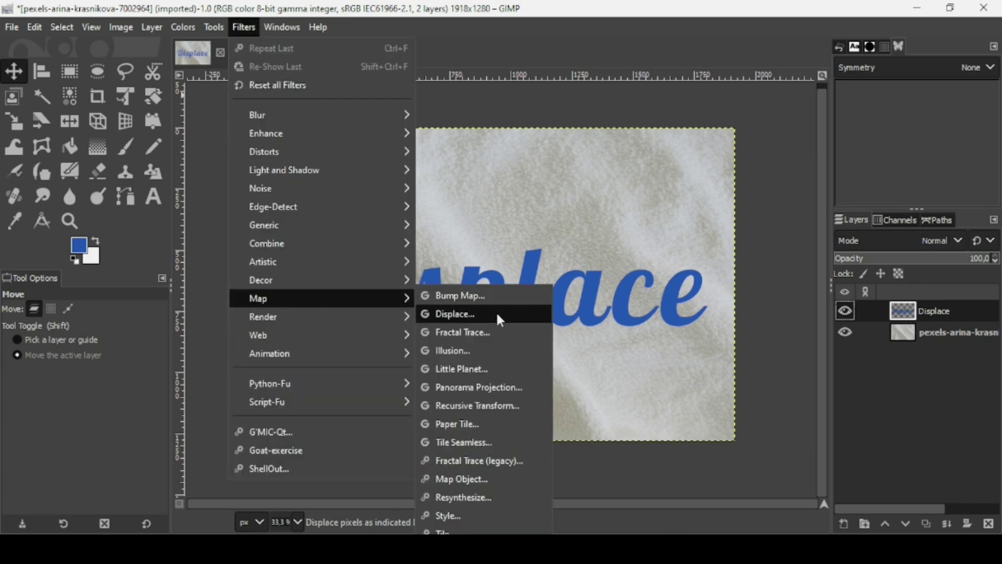
click(481, 313)
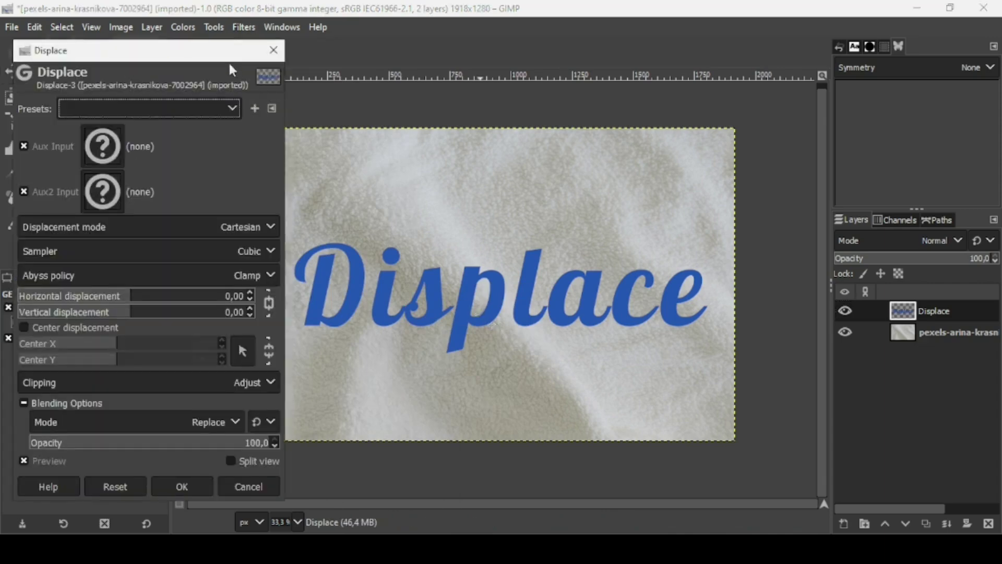
drag(230, 60, 224, 49)
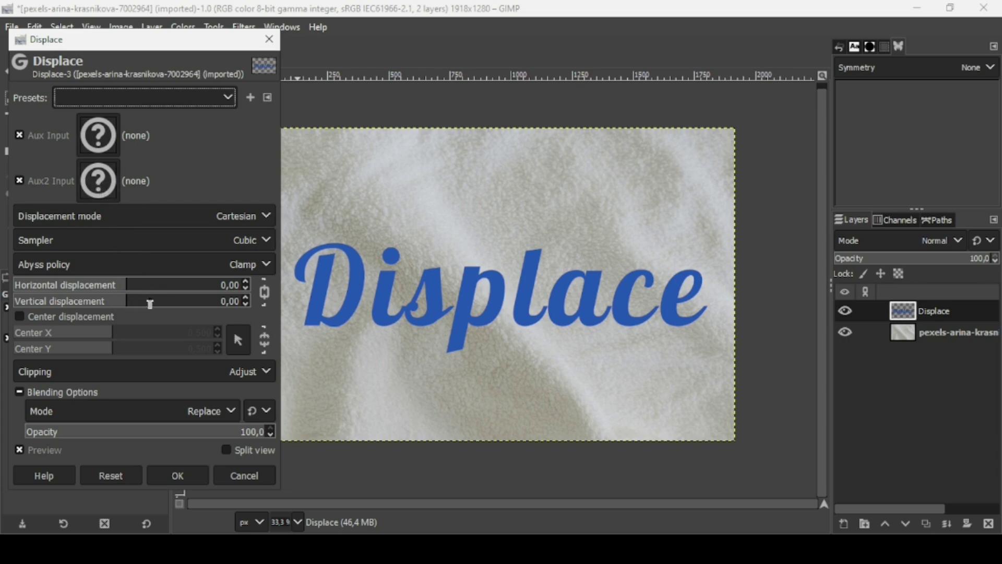
click(111, 139)
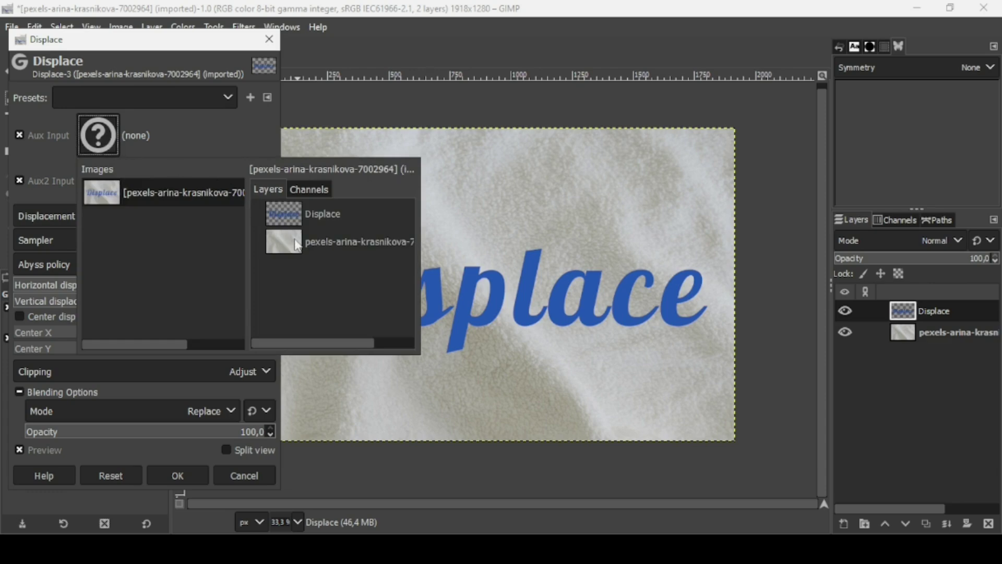
click(297, 244)
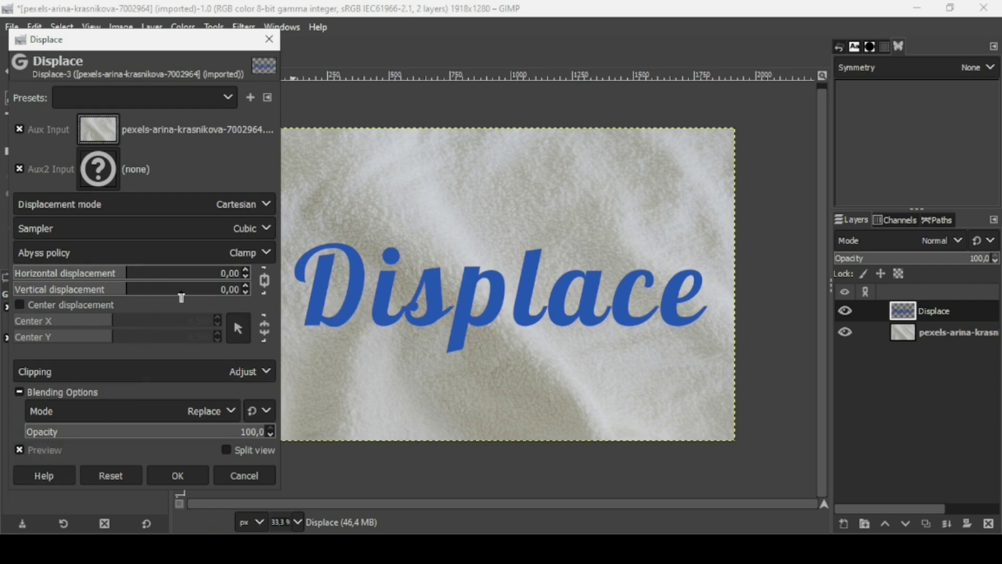
Step: Try a linked displacement, reset the filter values, and unlink horizontal from vertical displacement
drag(182, 297, 119, 290)
click(115, 469)
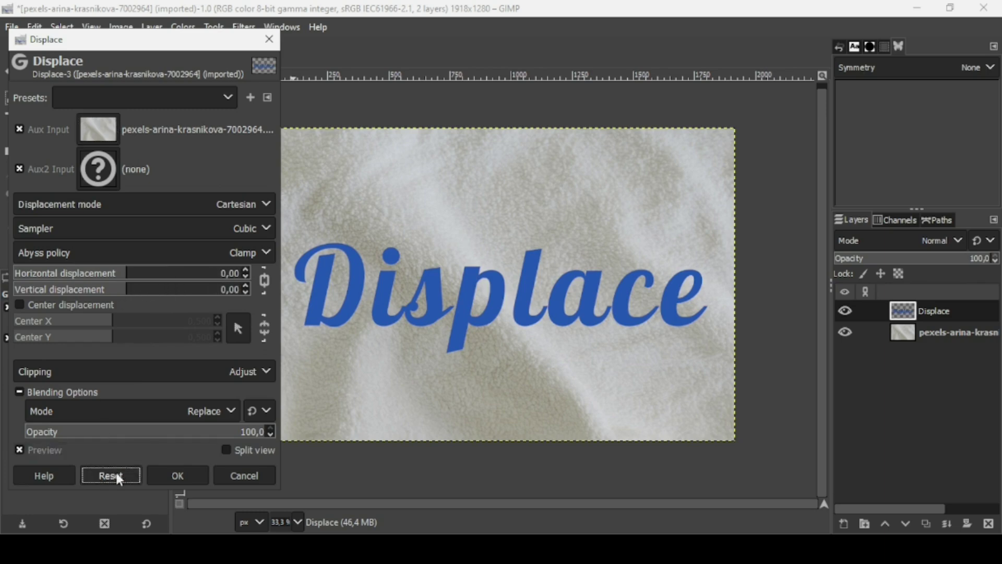
click(265, 284)
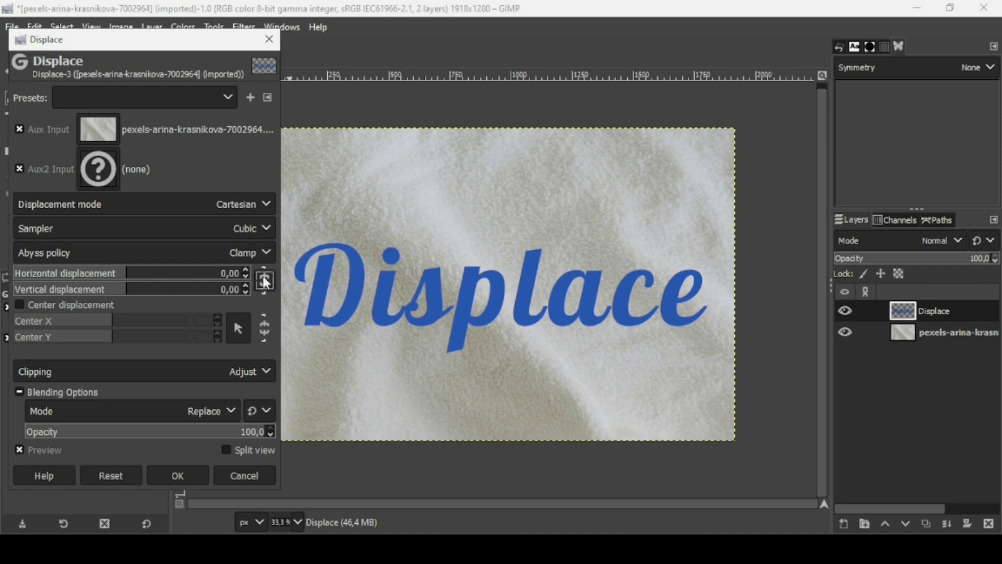
Step: Try a vertical displacement of -3.23 with a horizontal displacement of 348.39, and reset the filter values
click(178, 292)
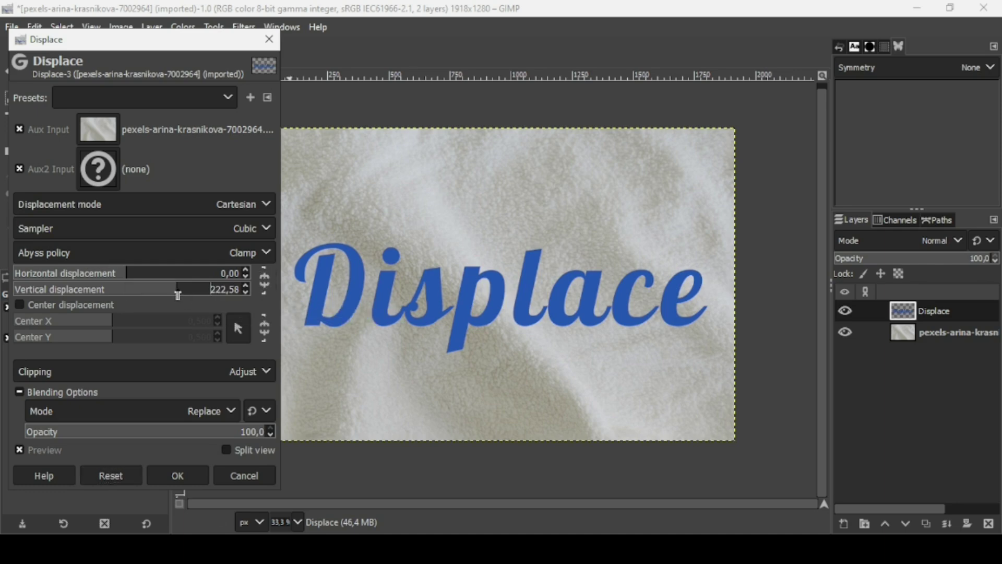
drag(178, 295, 206, 286)
click(207, 273)
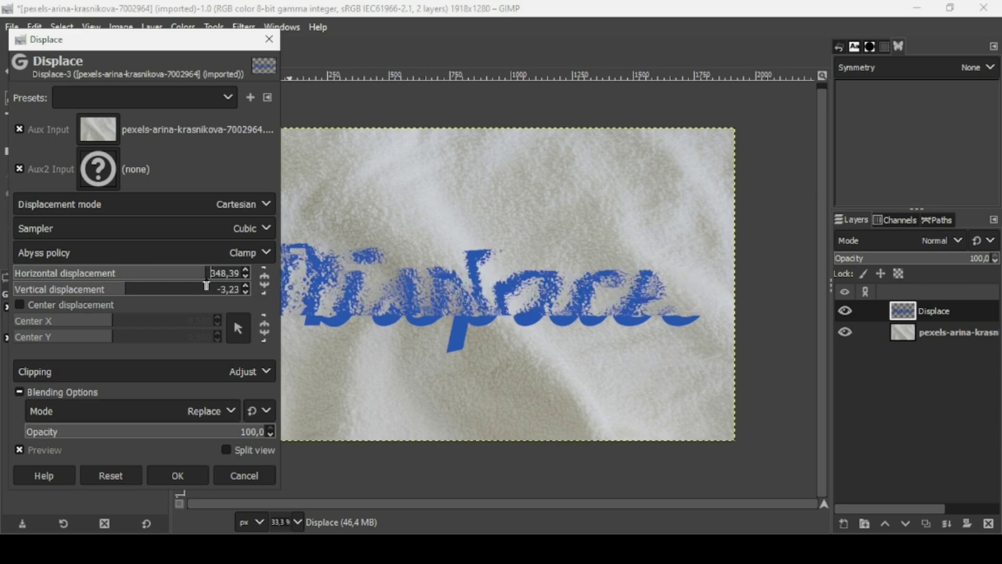
click(126, 471)
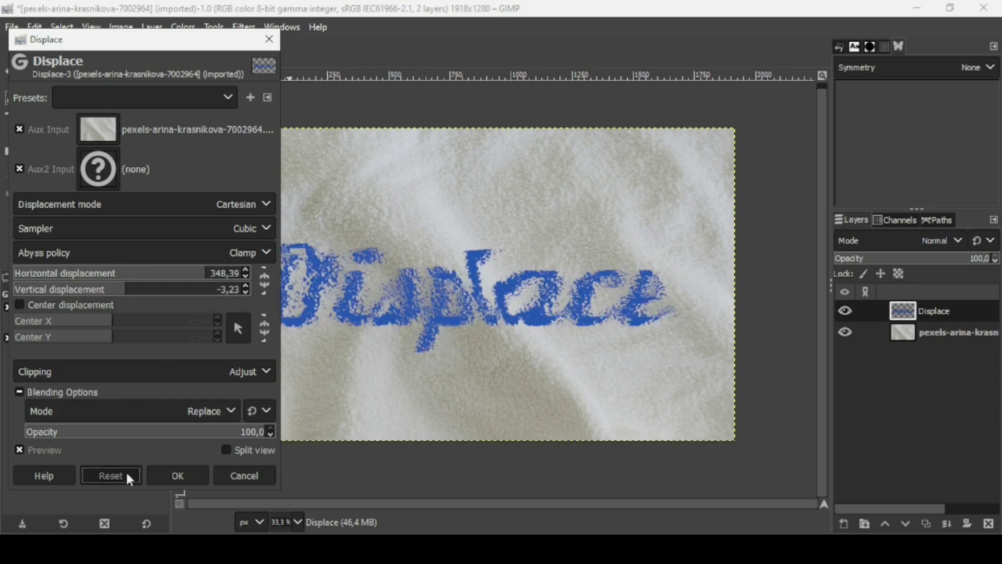
Step: Choose the fabric photo layer as the filter's Aux2 Input and set the vertical displacement to 248.39
click(110, 181)
click(285, 277)
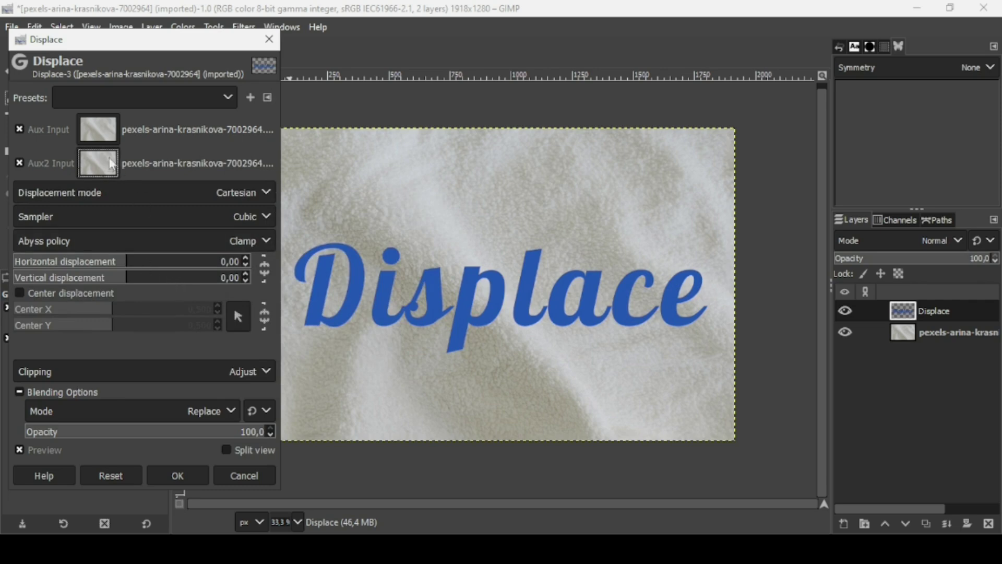
click(182, 282)
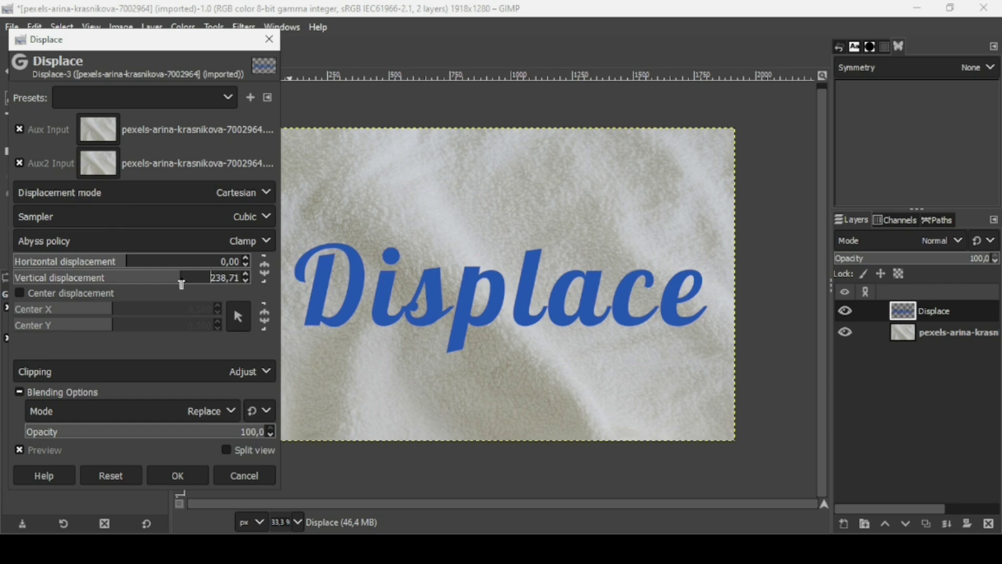
drag(181, 284, 183, 285)
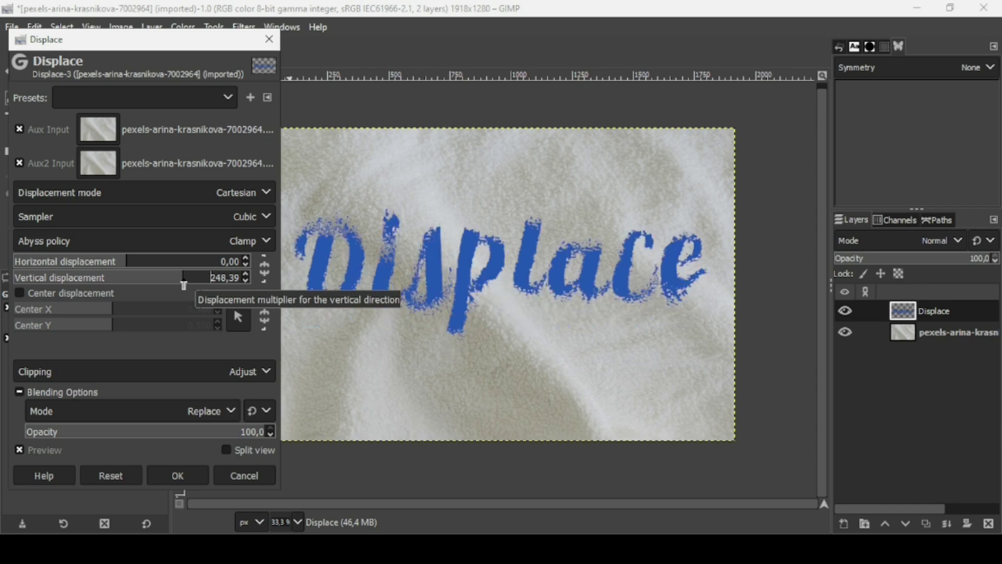
Step: Reset the Displace filter values, keep the Aux Input enabled, and link the horizontal and vertical displacement
click(113, 472)
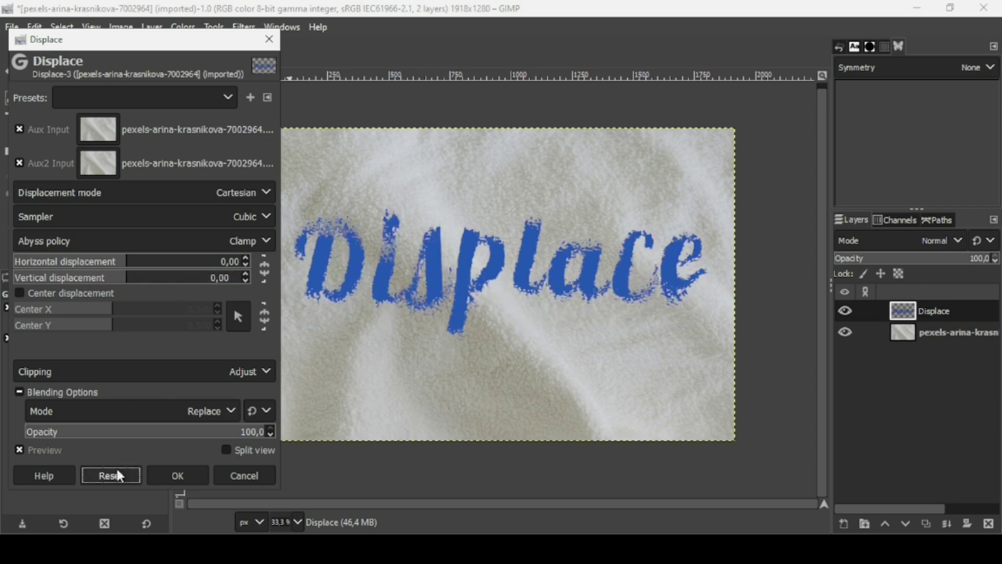
click(43, 126)
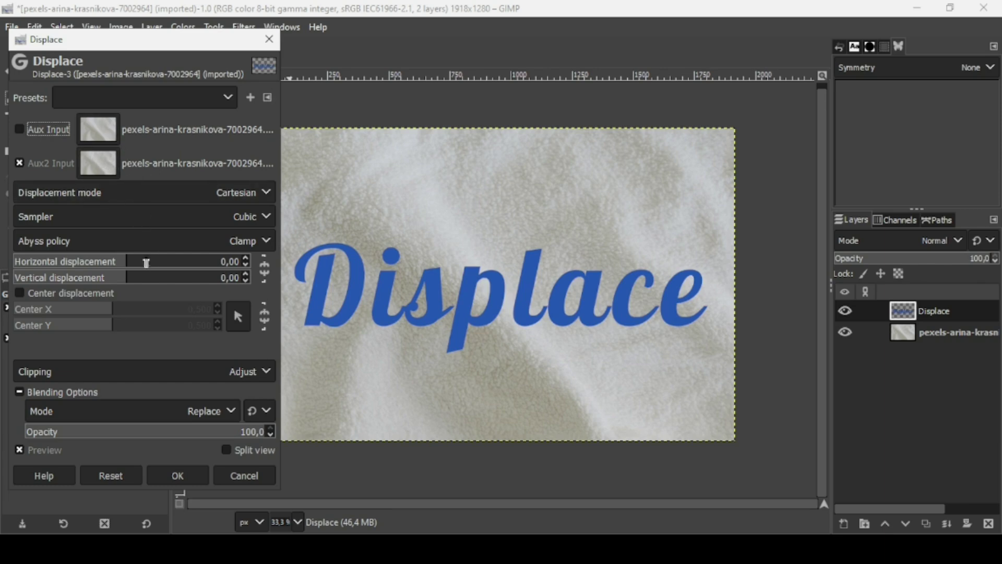
click(58, 131)
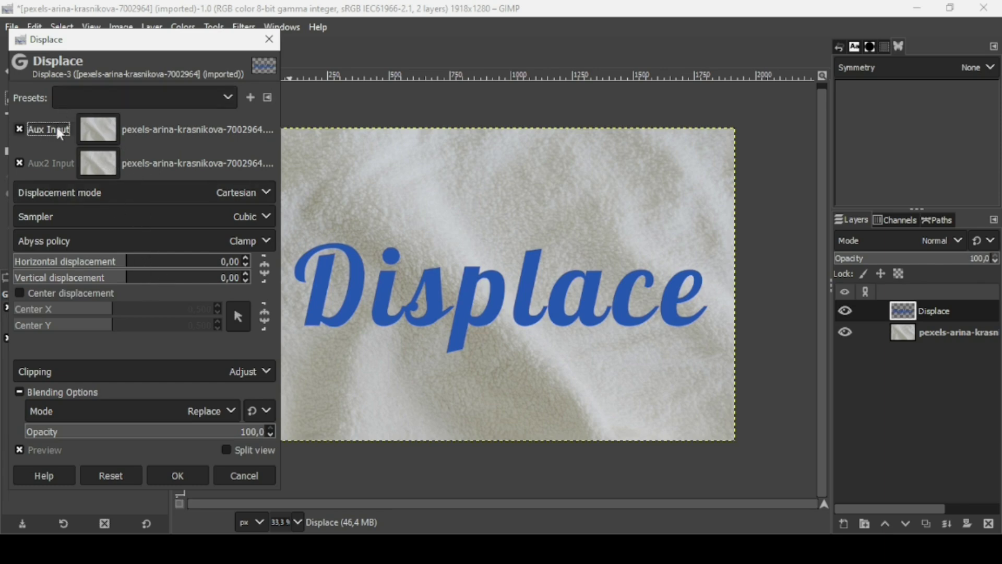
click(266, 270)
Step: Try the Polar displacement mode with linked pinch and whirl at 167.74, and reset the filter values
click(200, 196)
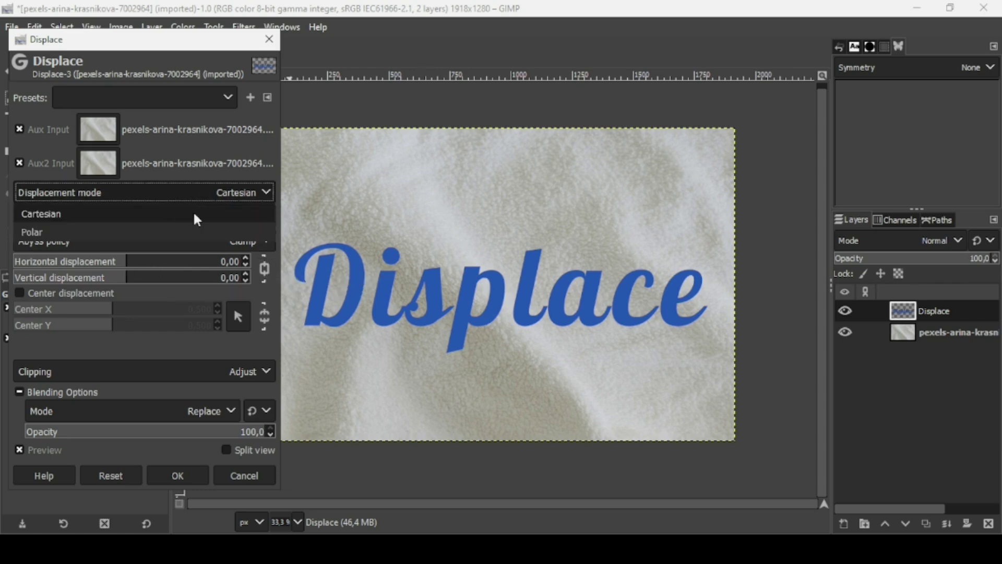
click(181, 232)
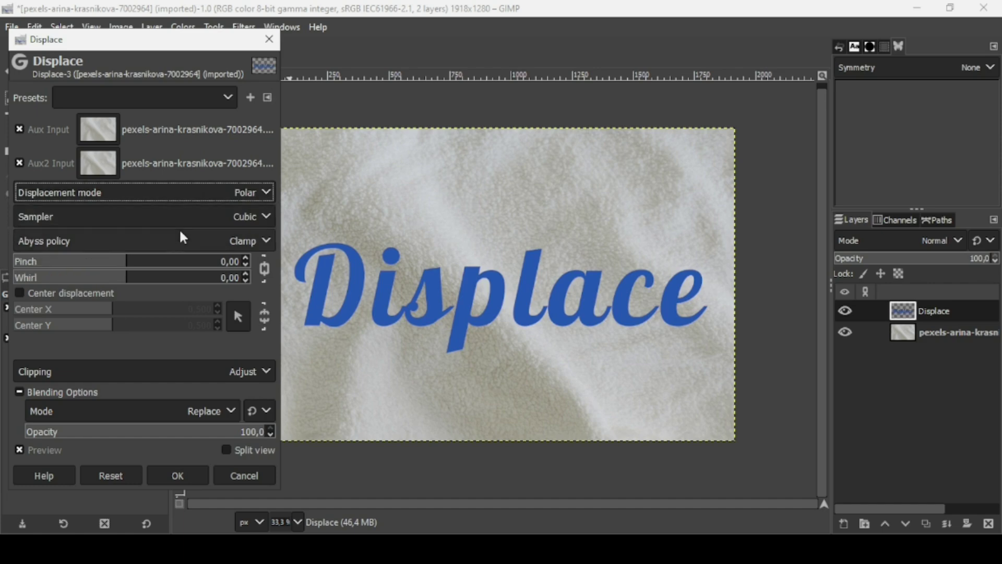
click(166, 270)
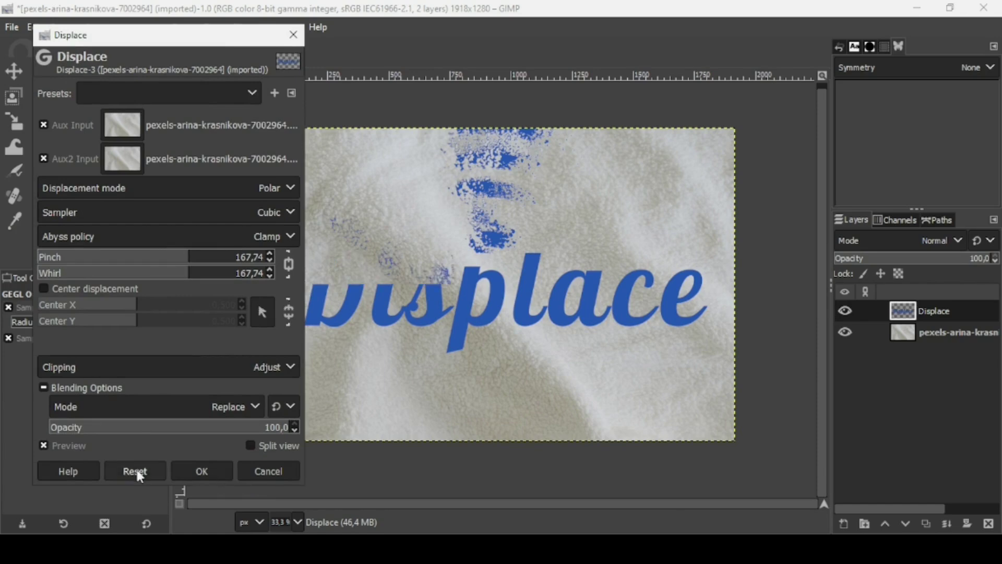
click(136, 468)
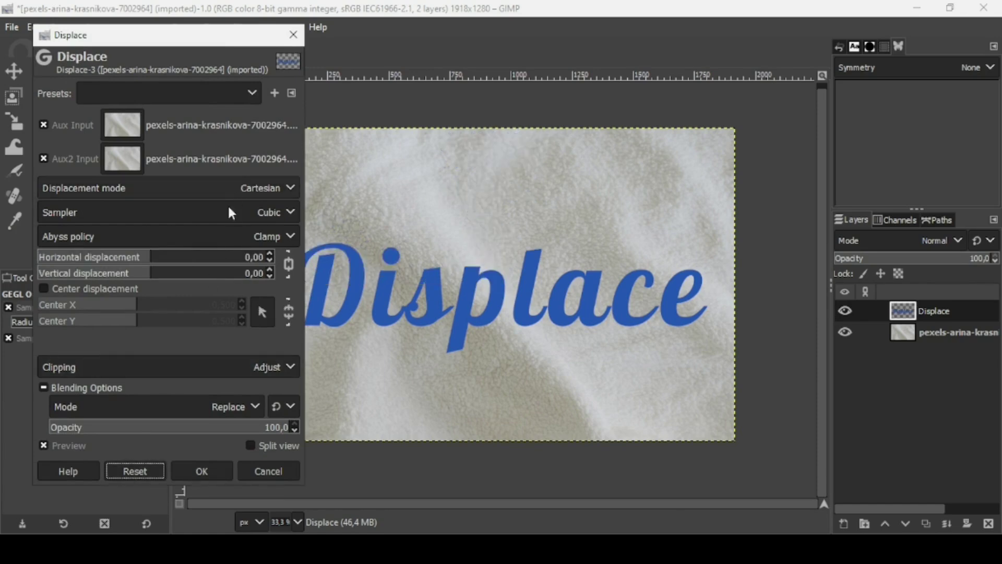
Step: Examine the available Sampler and Abyss policy options and toggle Center displacement on and back off
click(253, 214)
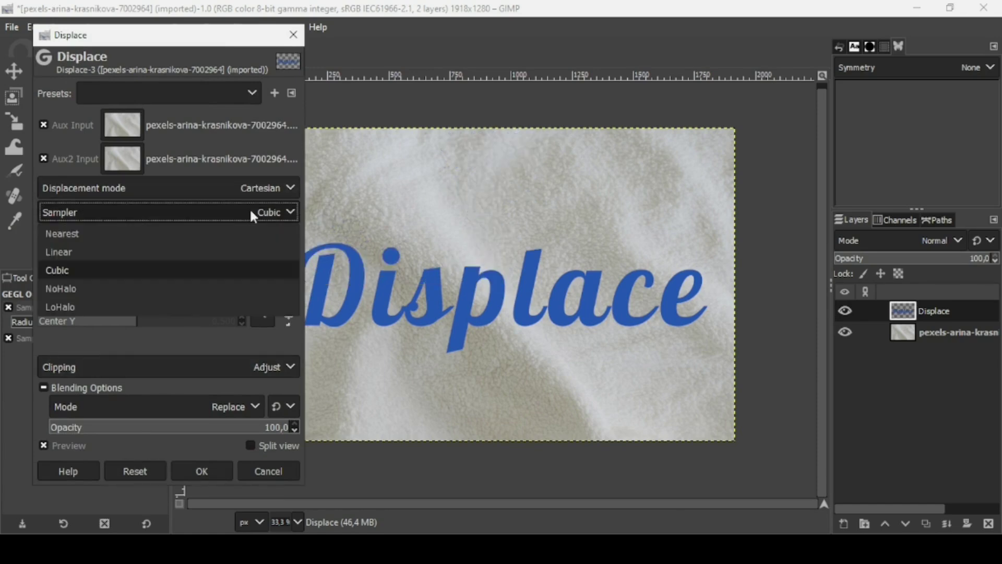
click(231, 212)
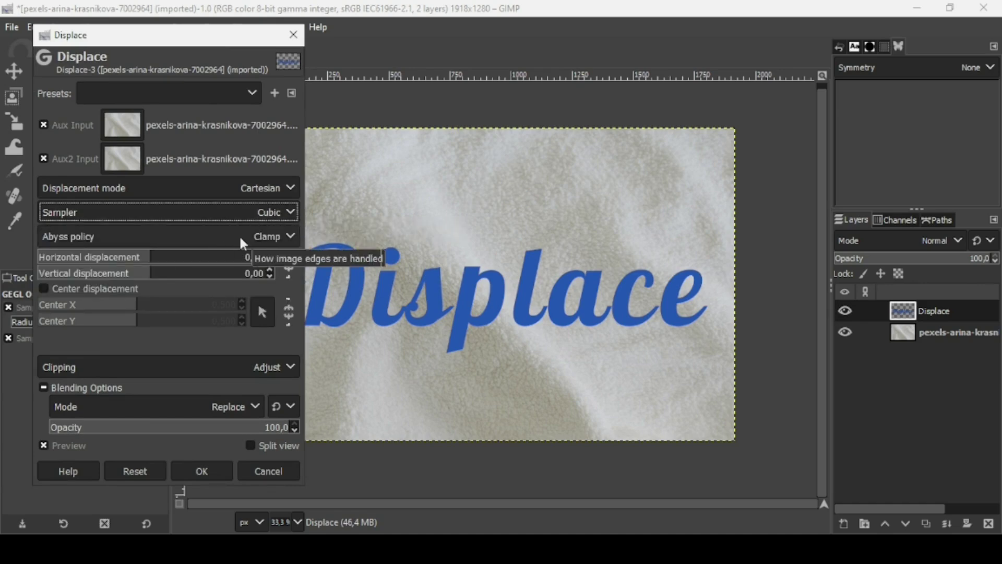
click(204, 237)
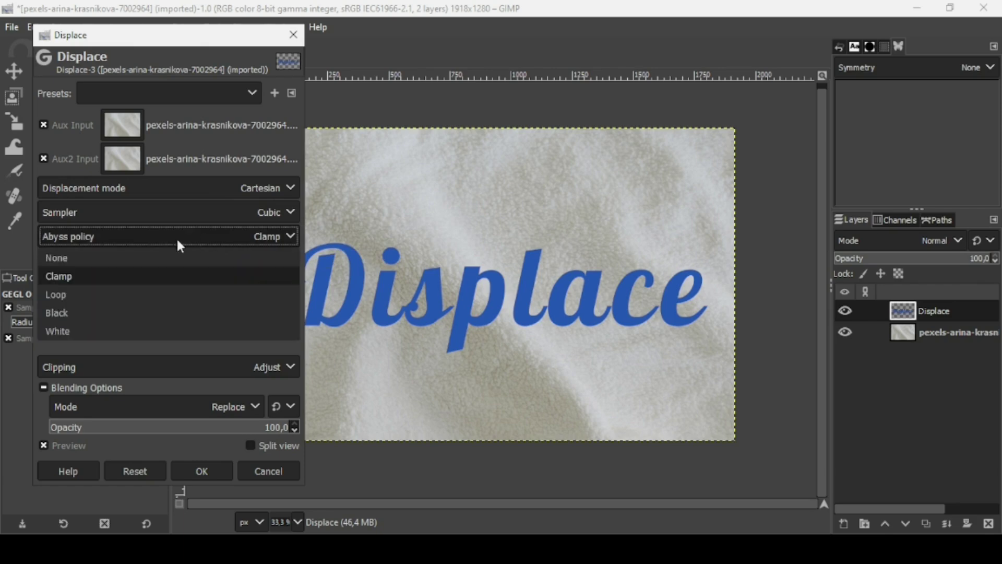
click(189, 235)
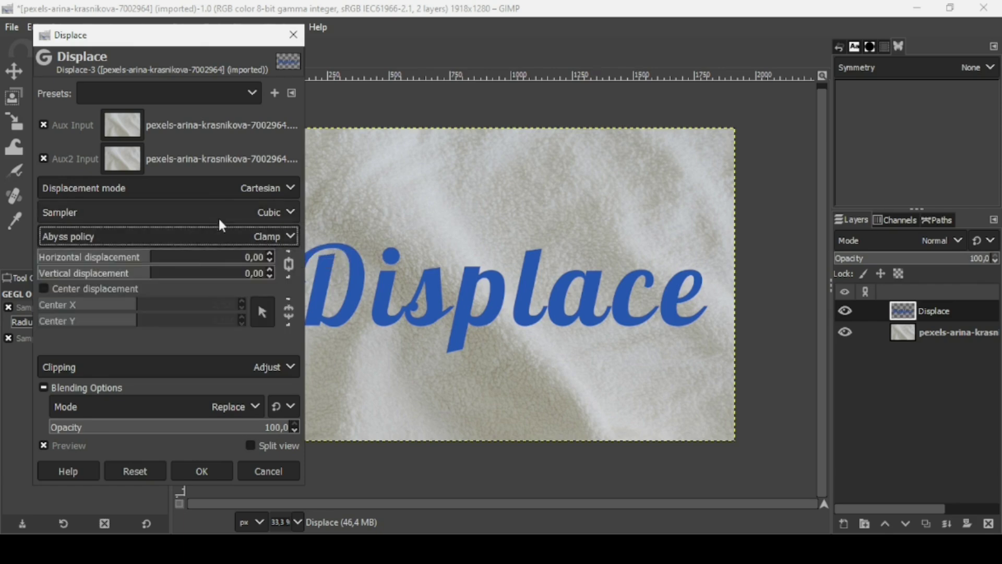
click(118, 289)
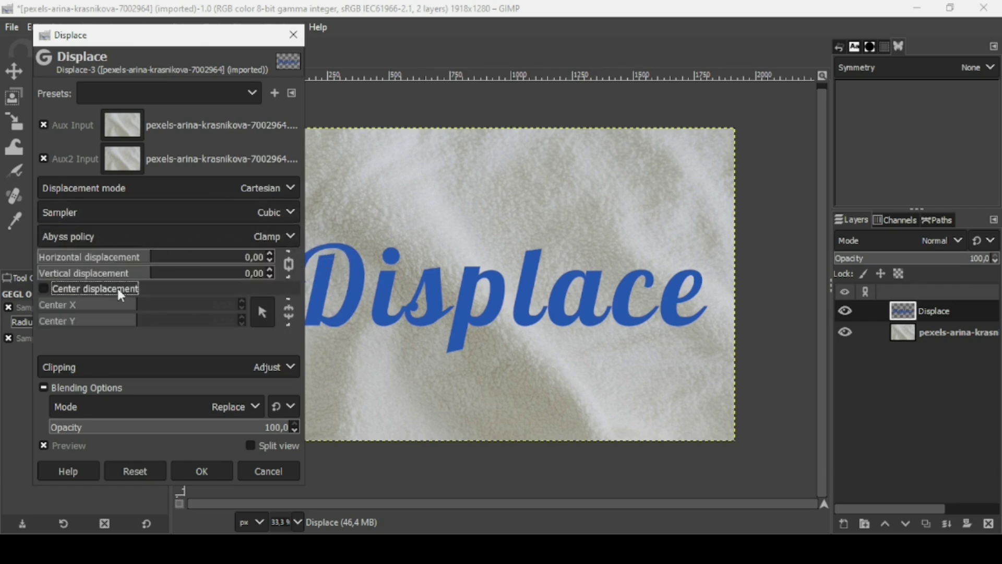
click(119, 293)
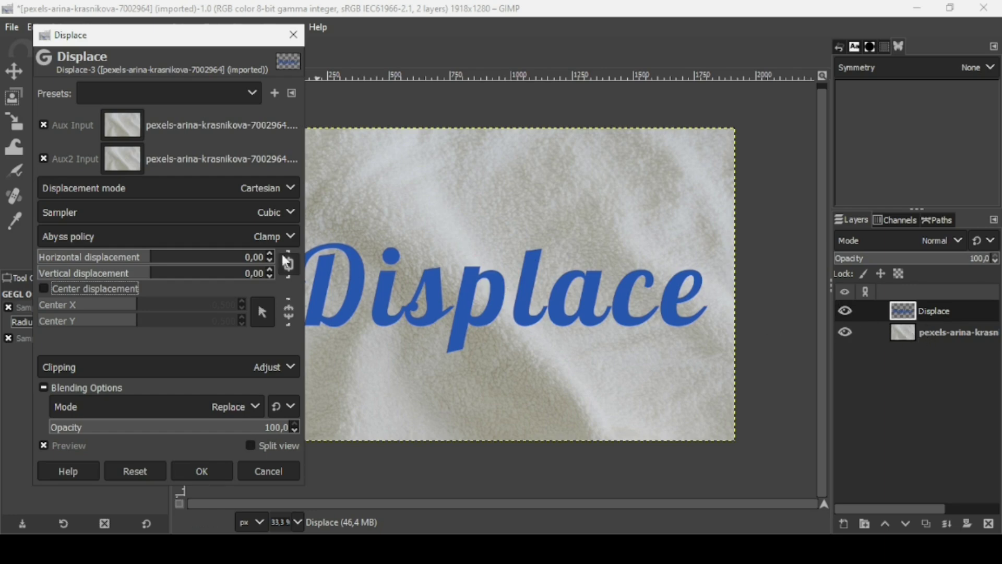
Step: Set the linked horizontal and vertical displacement to 103.23 and apply the Displace filter
drag(189, 267, 175, 265)
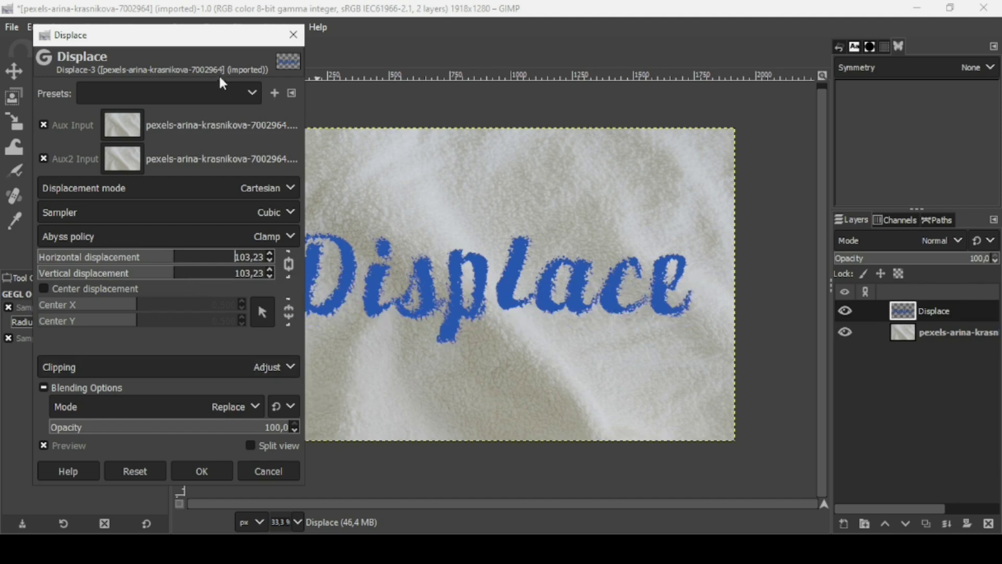
drag(219, 50, 184, 51)
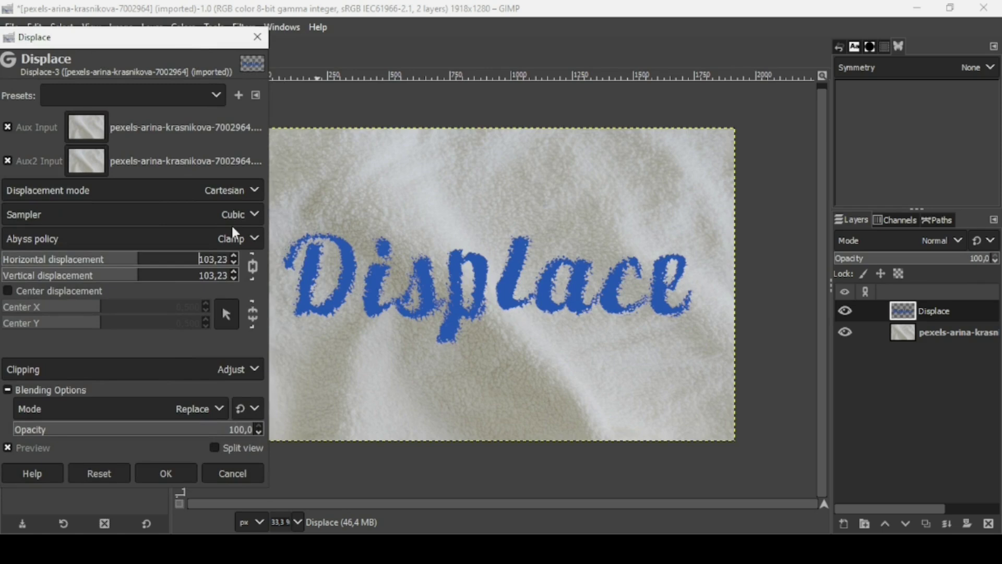
click(174, 473)
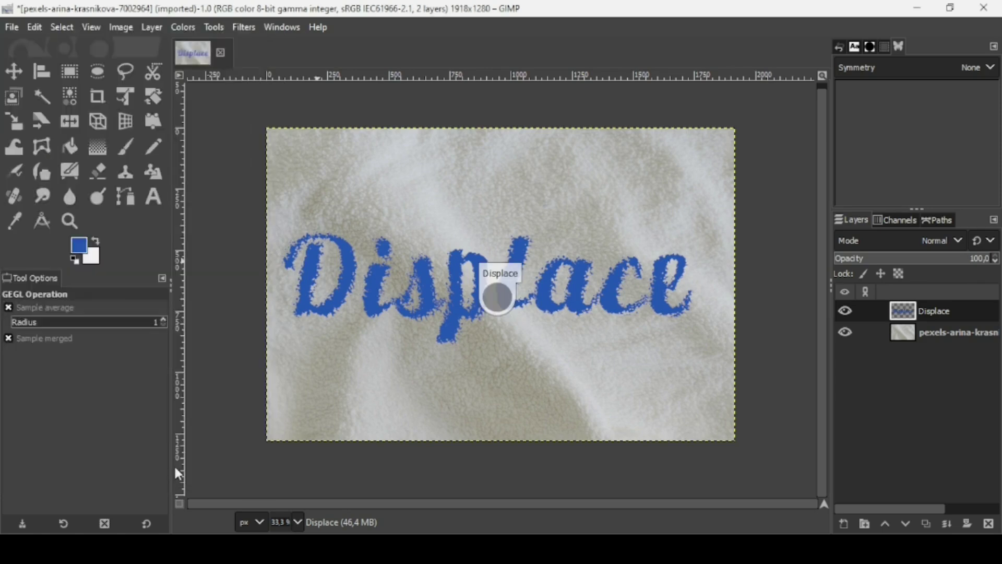
Step: Hide and reshow the Displace layer for comparison, and set its blend mode to Linear burn
click(847, 310)
click(846, 309)
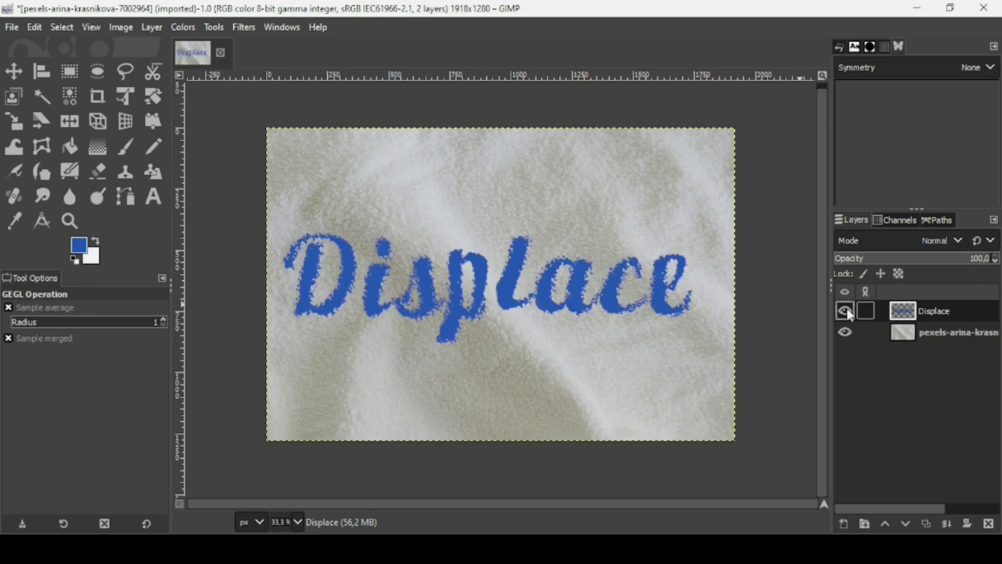
click(901, 245)
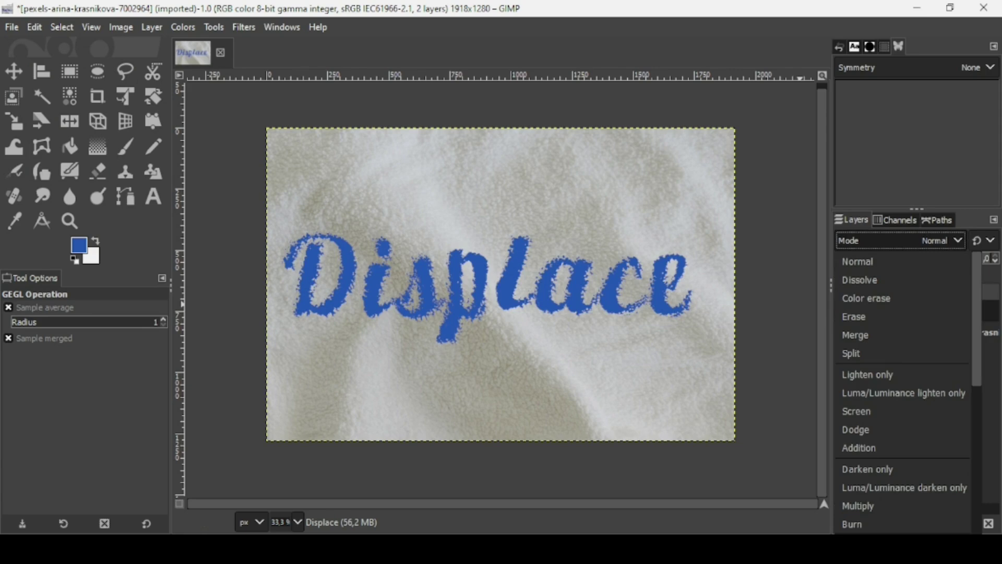
click(880, 525)
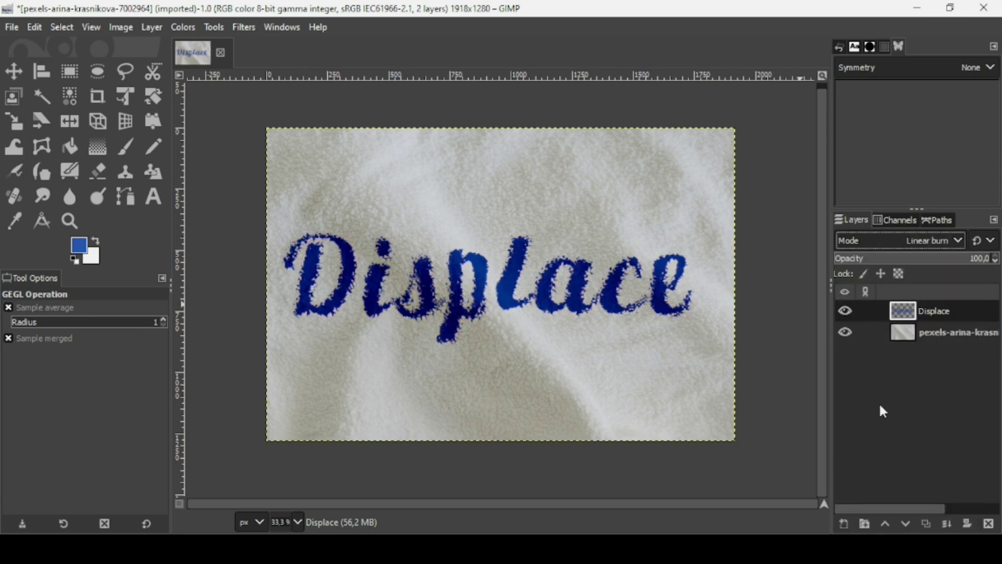
Step: Start a Gaussian Blur on the Displace layer and try a linked X and Y size of 2.50
scroll(643, 261, up, 1)
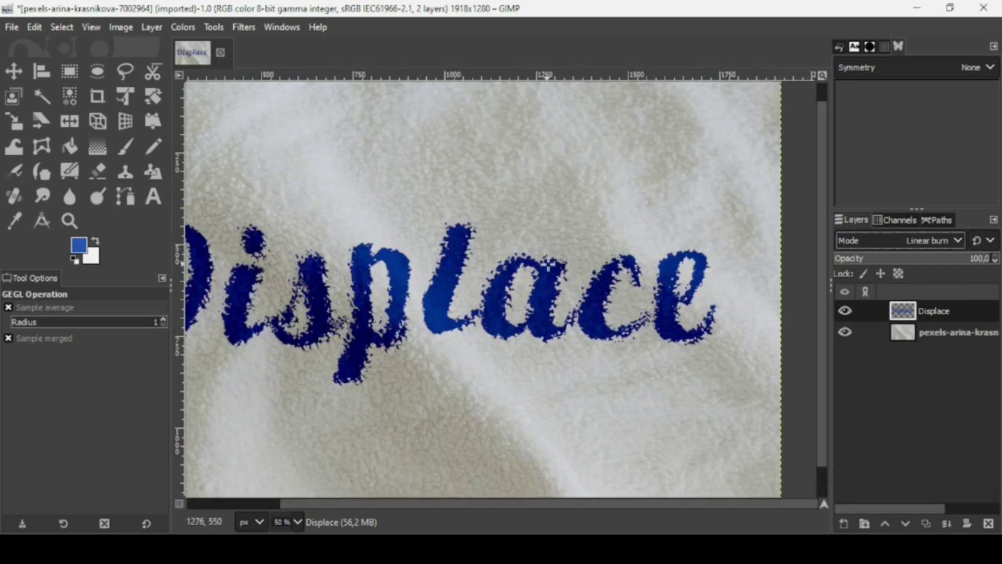
click(242, 28)
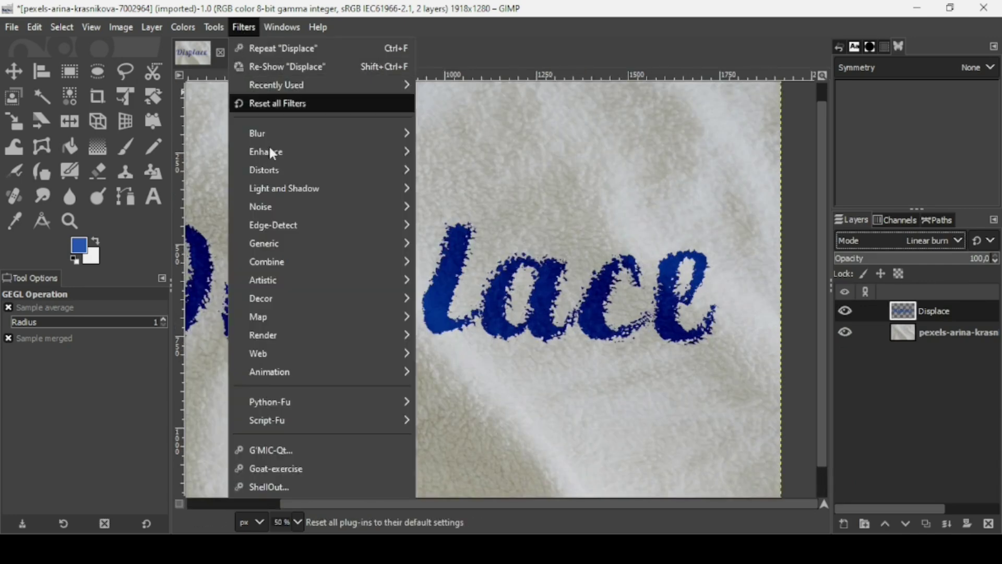
mouse_move(268, 133)
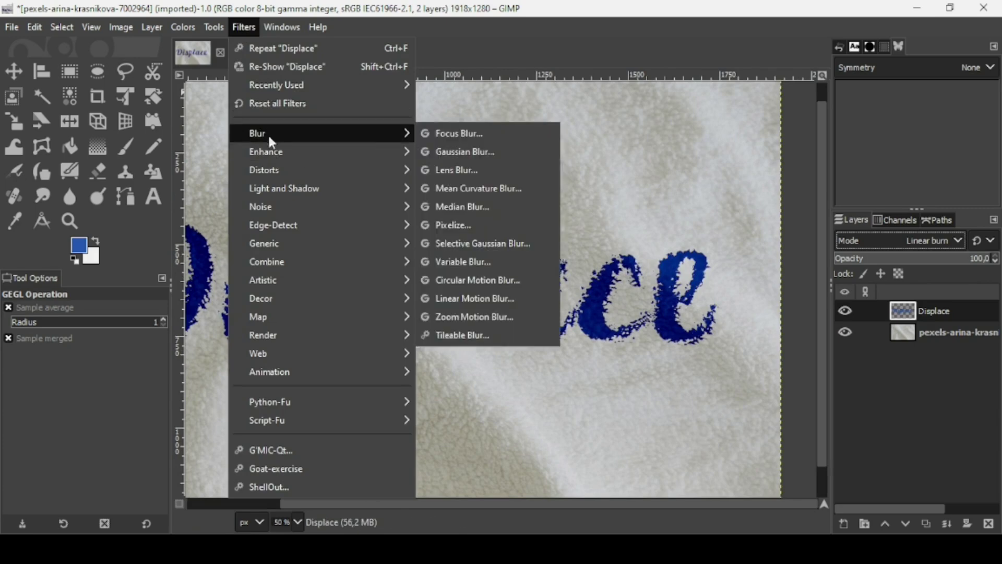
click(486, 151)
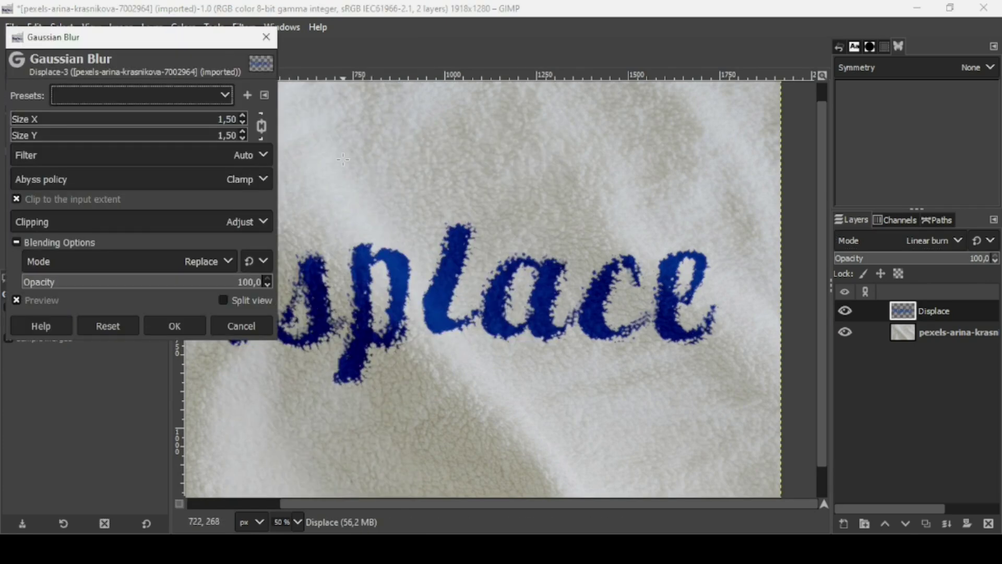
click(243, 116)
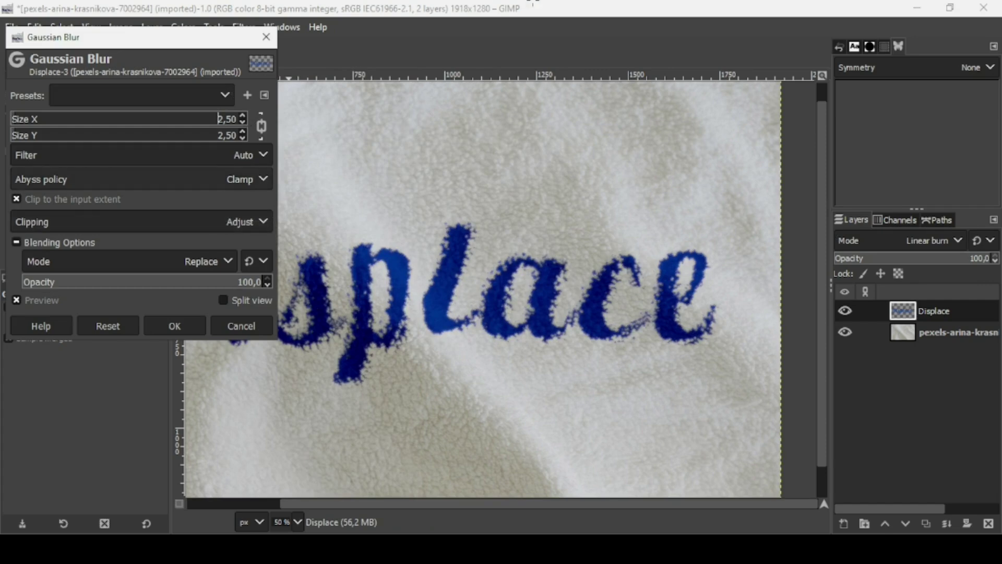
click(537, 7)
key(minus)
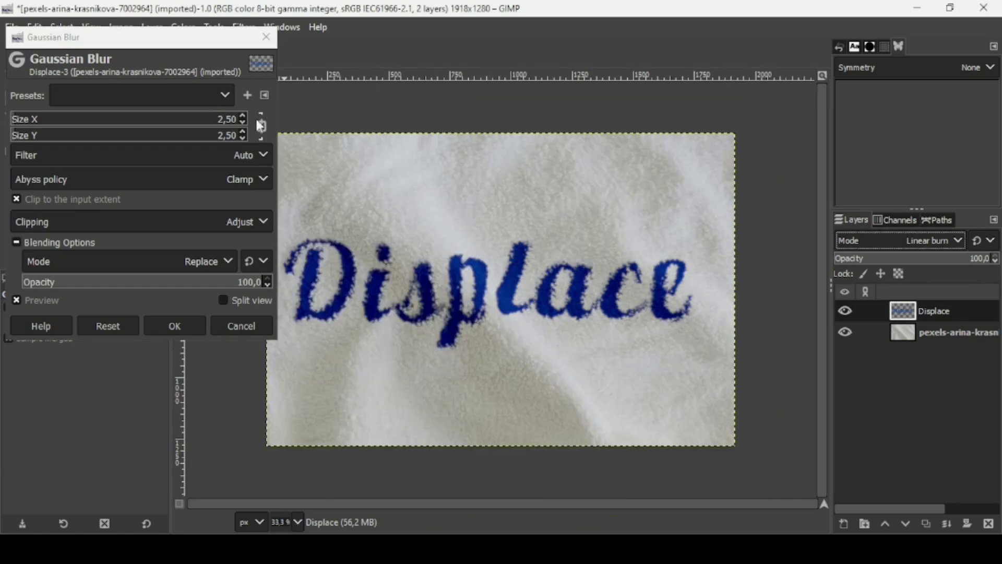
Step: Set the Gaussian Blur's Size X and Size Y to 2.00 and apply the blur
click(242, 138)
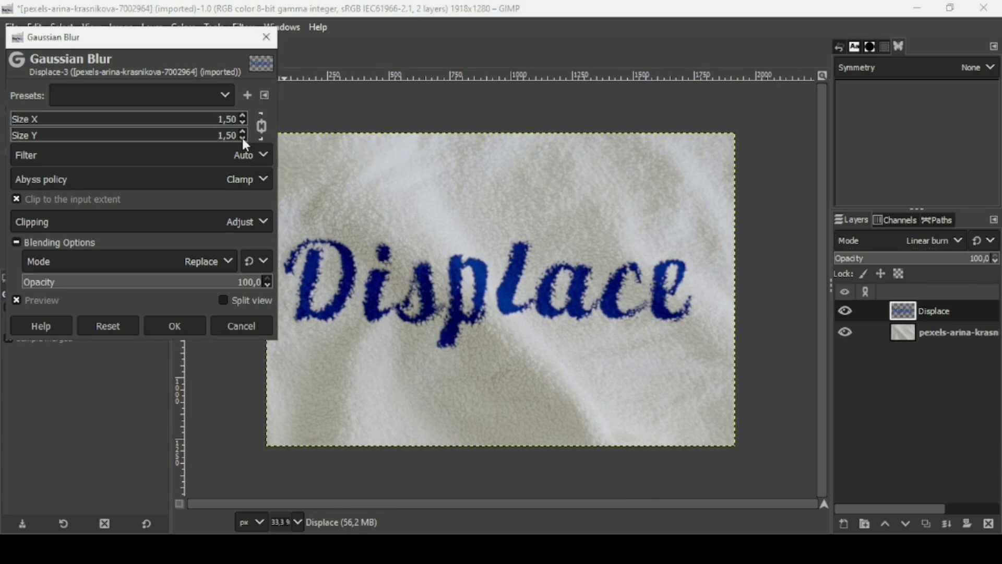
click(210, 119)
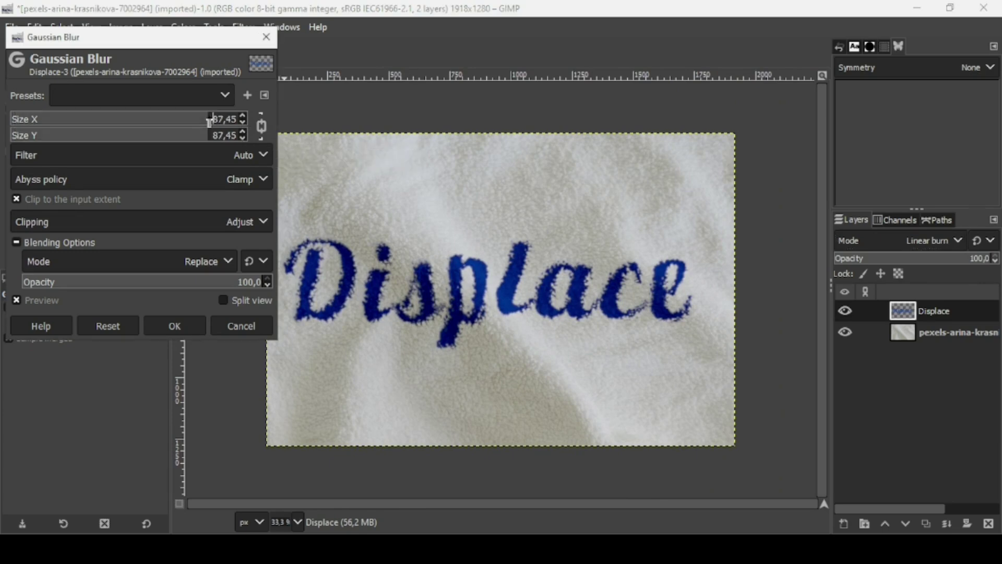
text(2)
key(Return)
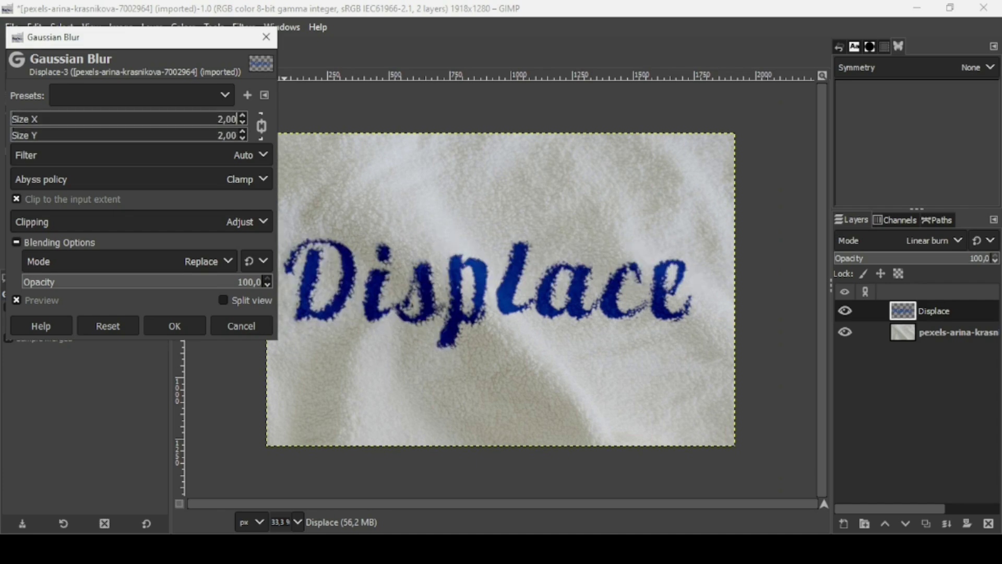
click(188, 320)
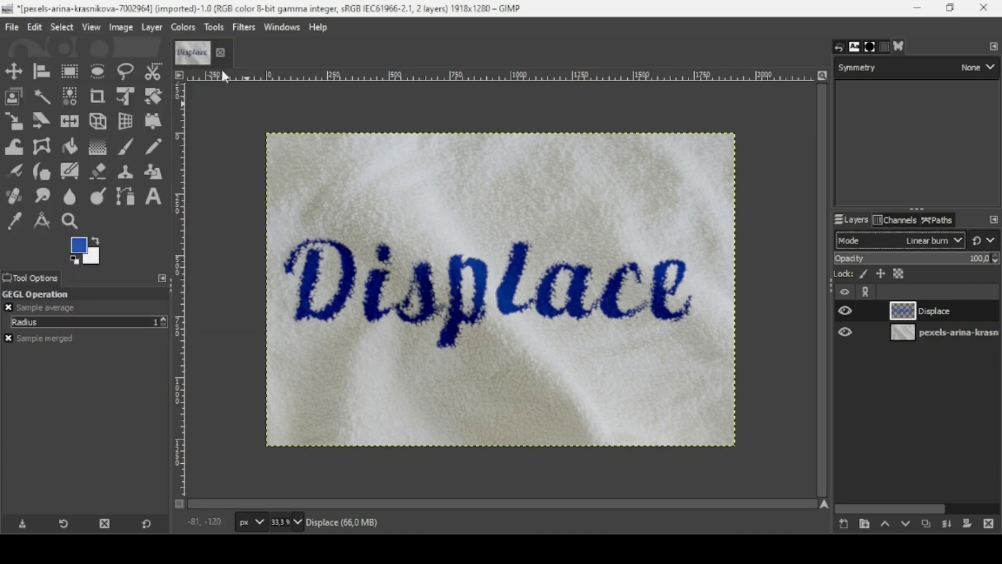
Step: Apply Hue-Saturation to the Displace layer with hue 3.3, lightness 50.0 and saturation 8.5, and toggle the layer's visibility to compare
click(182, 27)
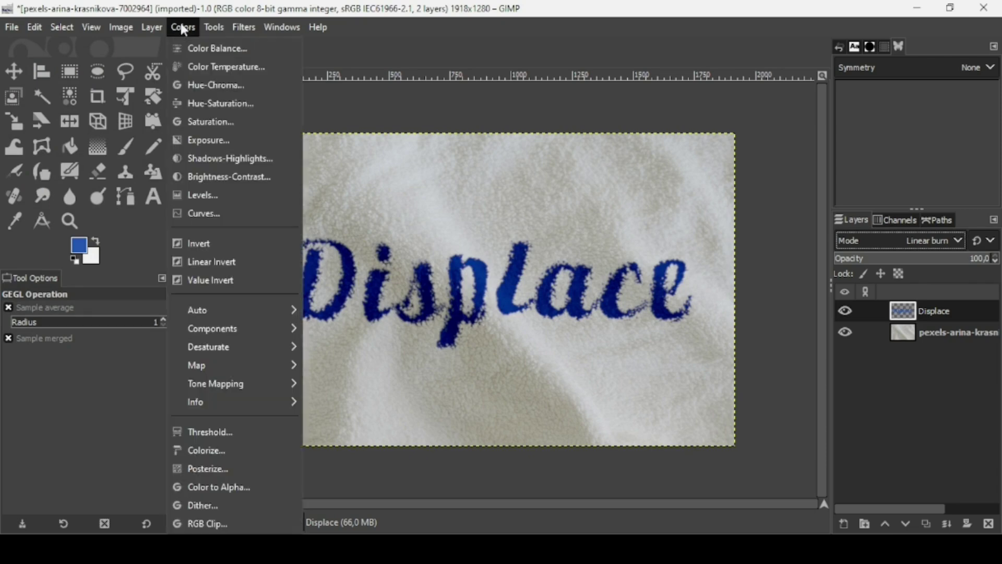
click(201, 100)
click(174, 285)
drag(174, 287, 145, 286)
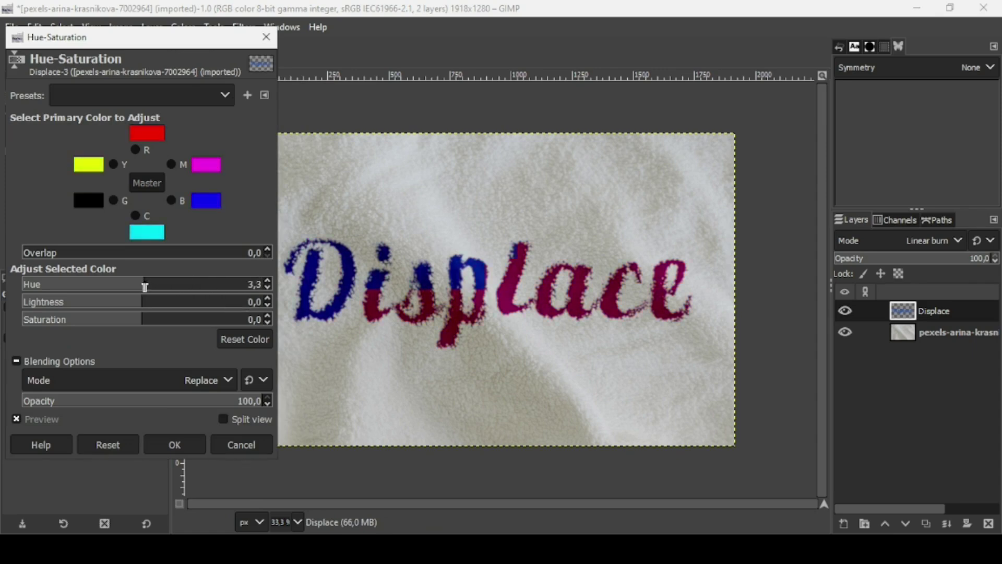
click(191, 306)
mouse_move(191, 307)
mouse_down()
mouse_move(203, 308)
mouse_move(156, 322)
mouse_move(202, 303)
mouse_up()
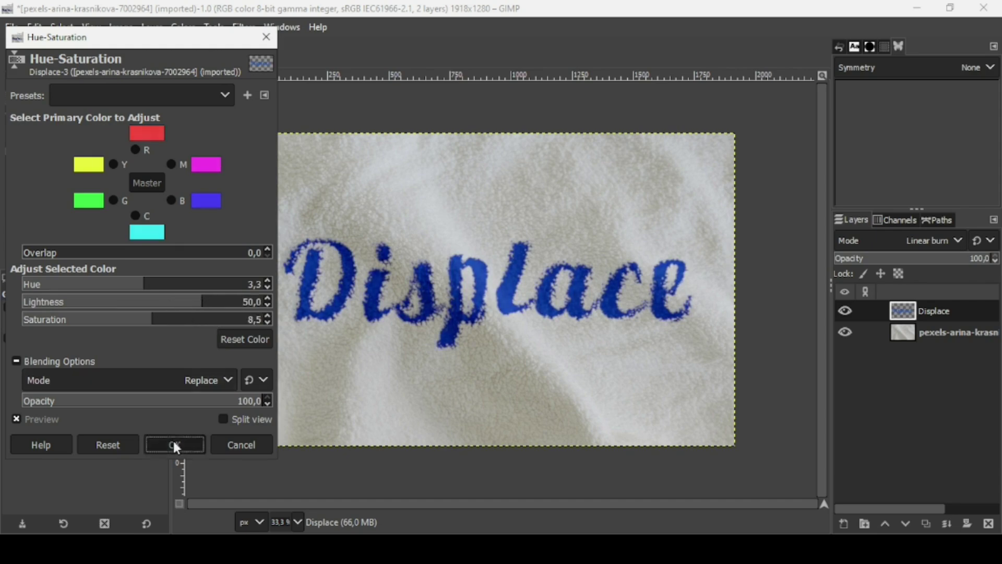
click(173, 441)
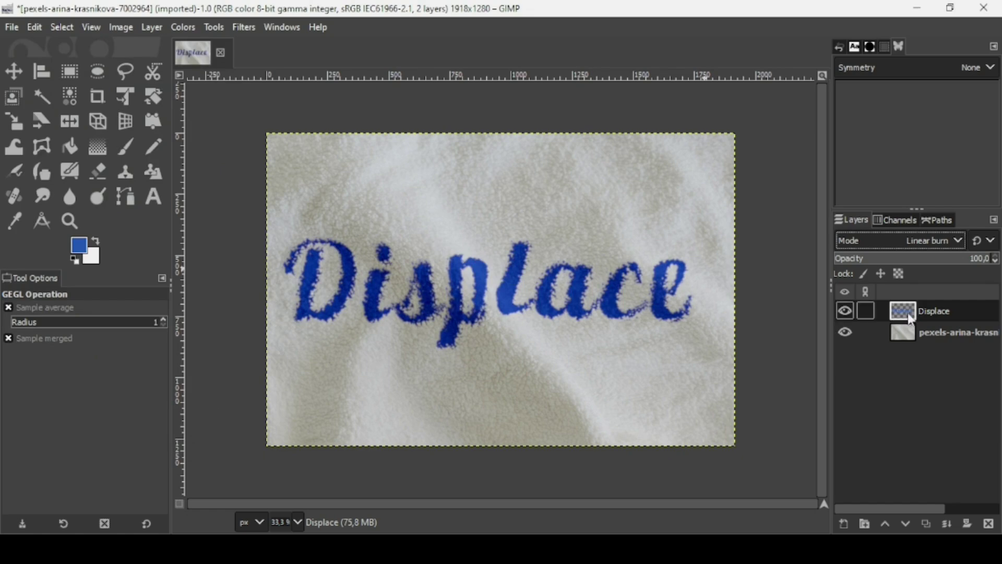
click(846, 311)
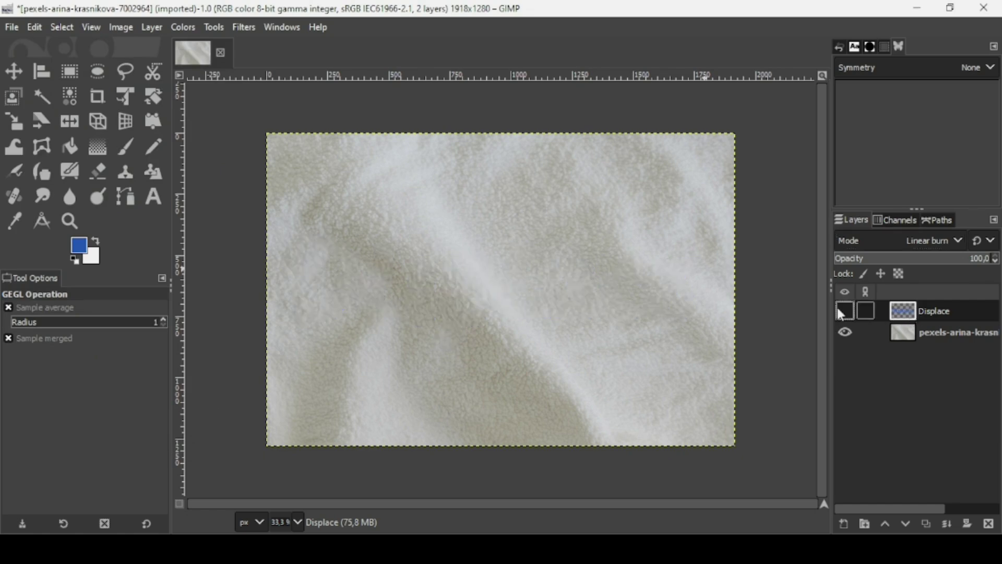
click(845, 312)
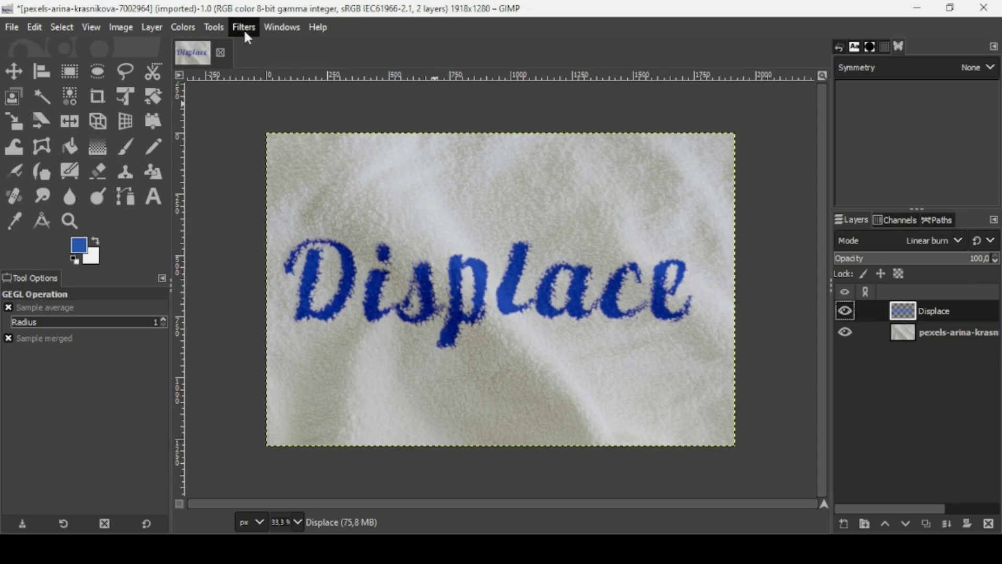
Step: Add a bevel directly to the Displace layer instead of a copy, with increased thickness, and merge the layer down onto the fabric photo
click(244, 29)
mouse_move(313, 307)
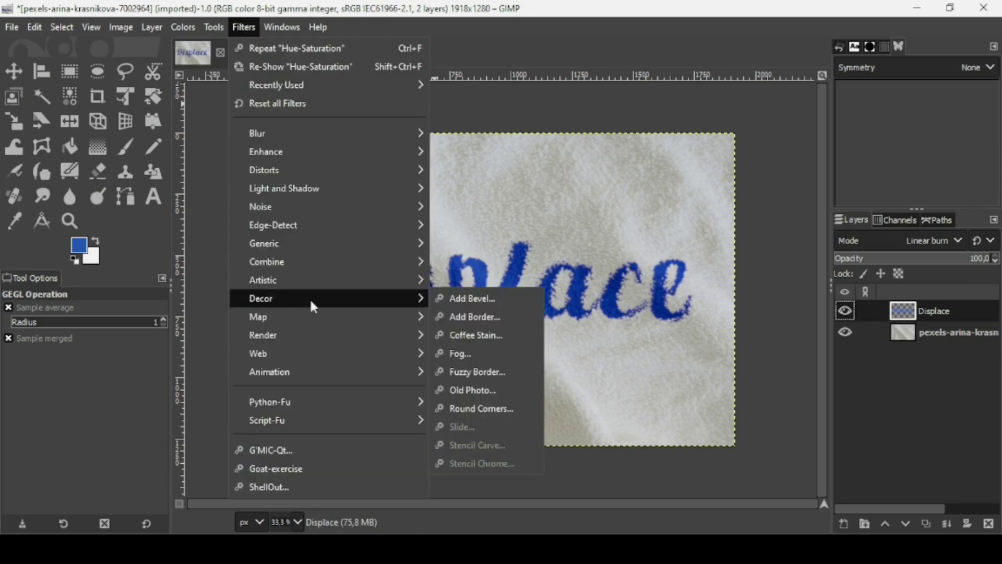
click(475, 299)
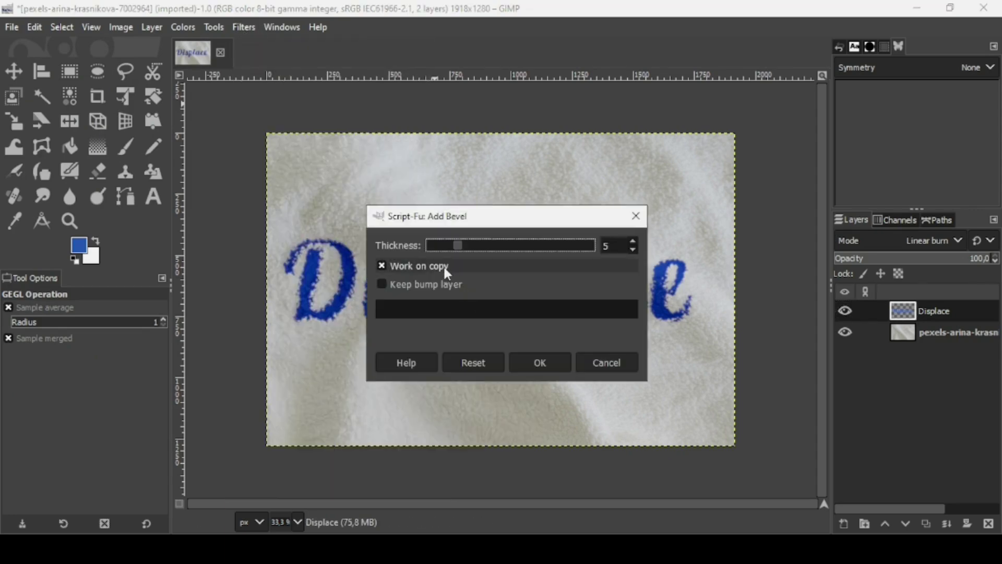
click(443, 264)
drag(460, 244, 485, 252)
click(558, 358)
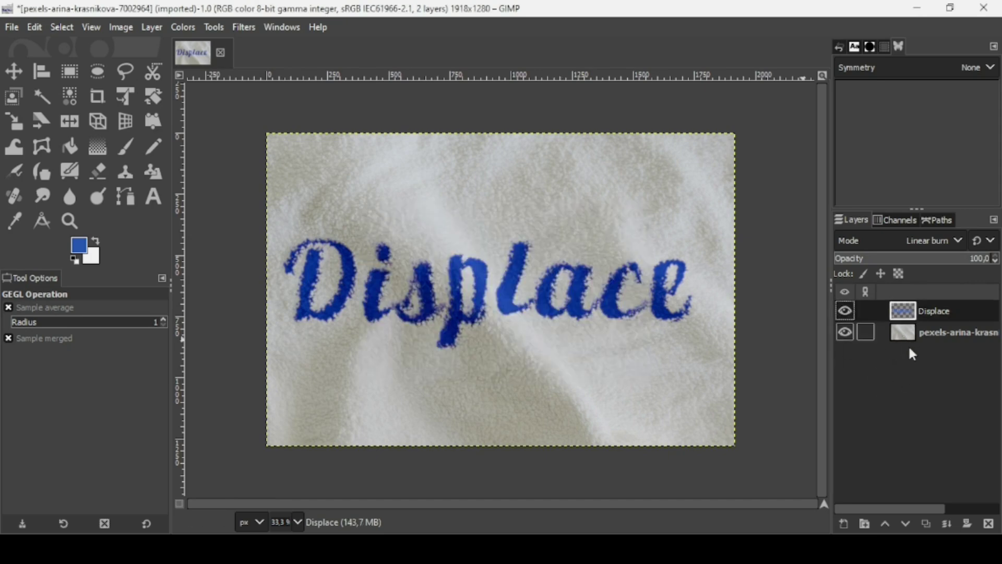
click(945, 523)
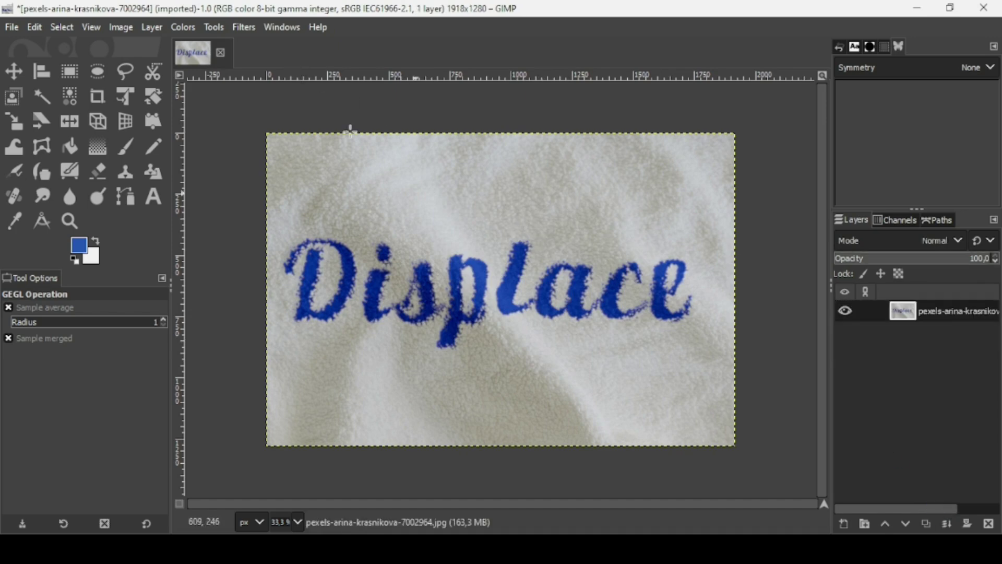
Step: Apply Curves to the merged layer, bringing the black and white ends inward, slightly lowering the midtones, and placing an upper point at input 173, output 173
click(189, 29)
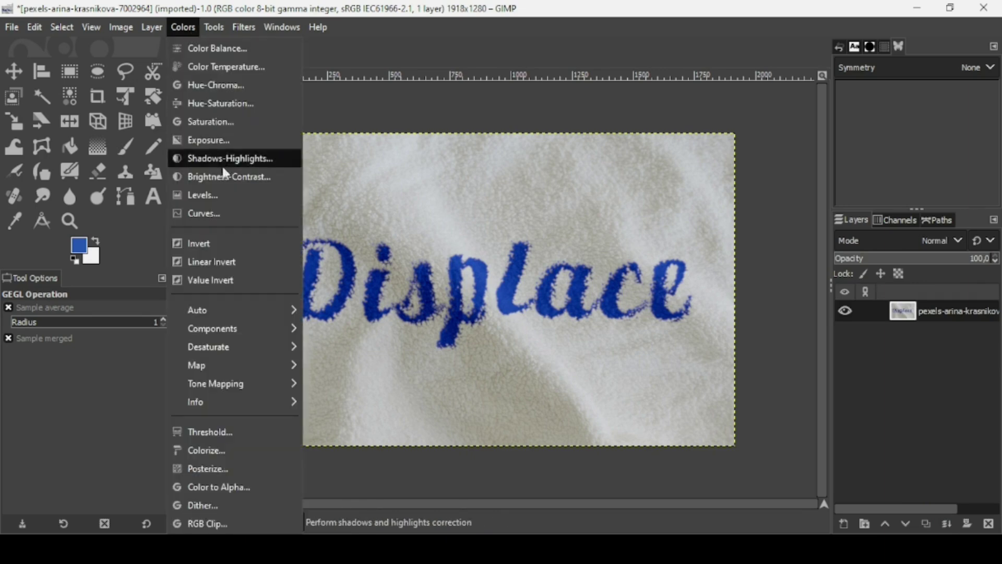
click(215, 212)
drag(37, 343, 63, 345)
drag(263, 155, 242, 155)
drag(61, 344, 48, 345)
drag(143, 252, 143, 265)
click(190, 207)
drag(190, 209, 195, 216)
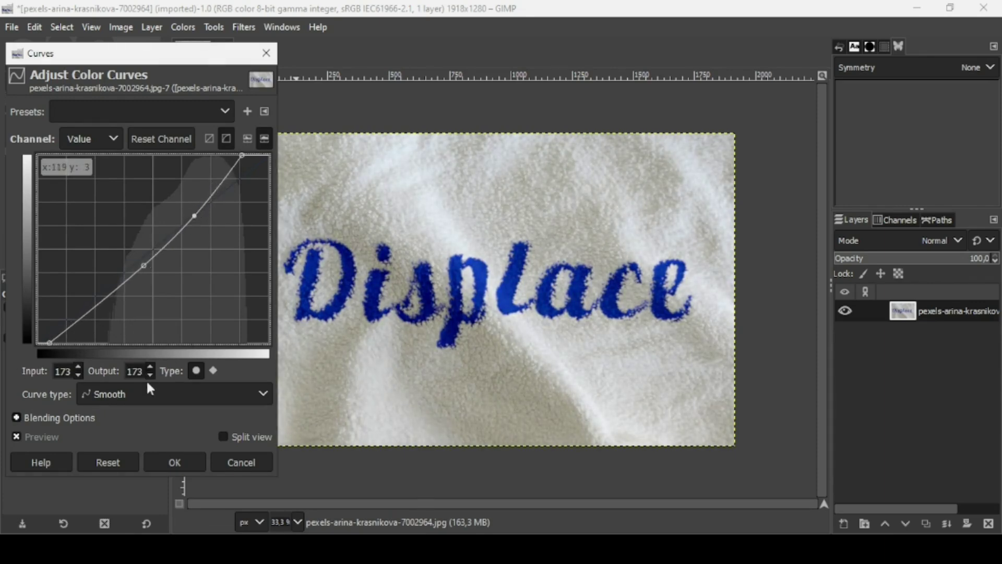
click(184, 461)
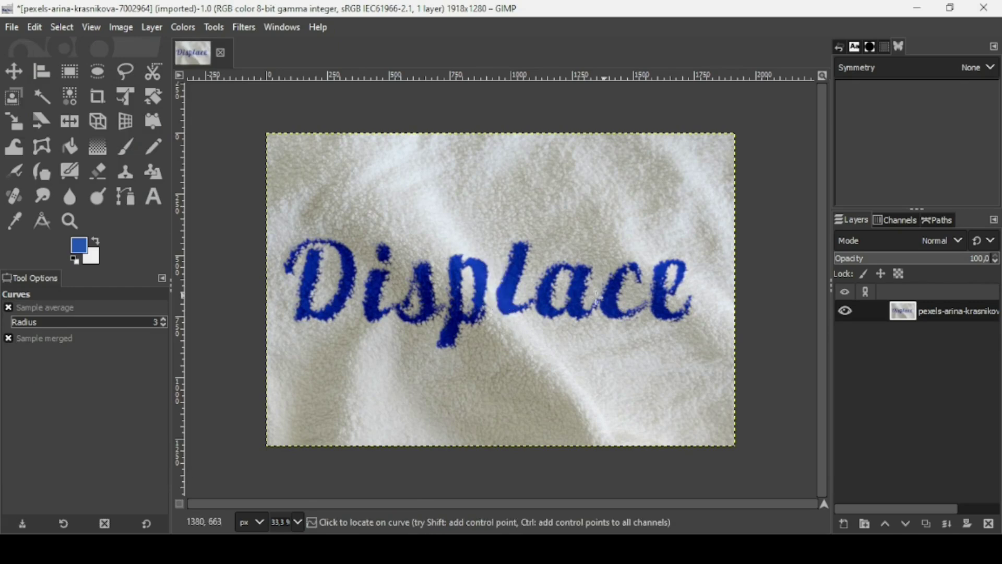